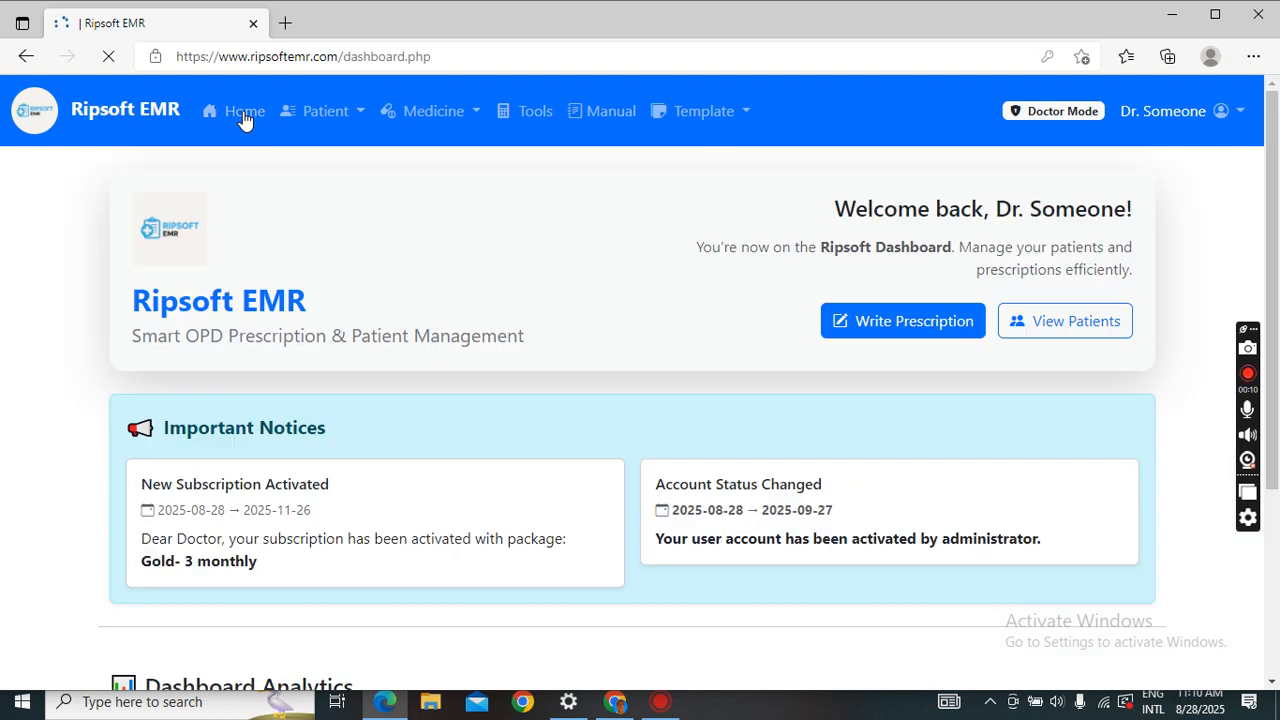
# Start a new investigation template and name it High Fever
pyautogui.click(744, 118)
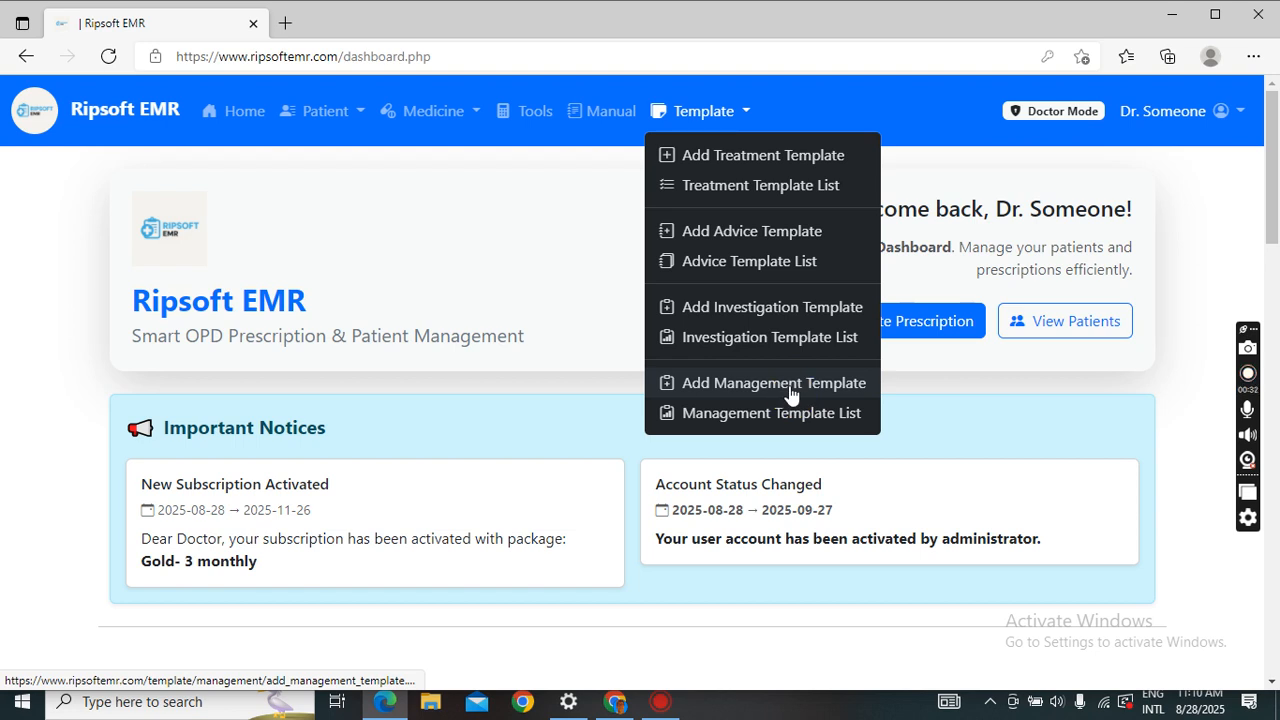
pyautogui.click(763, 317)
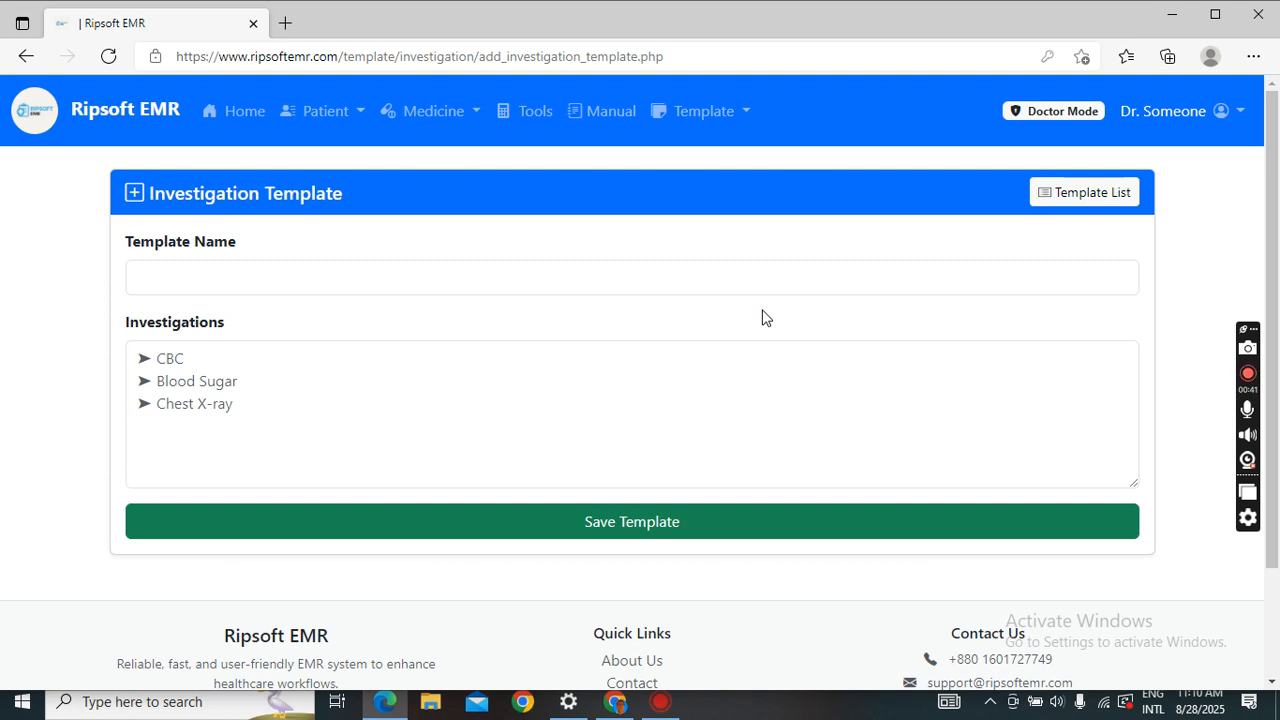
pyautogui.click(297, 280)
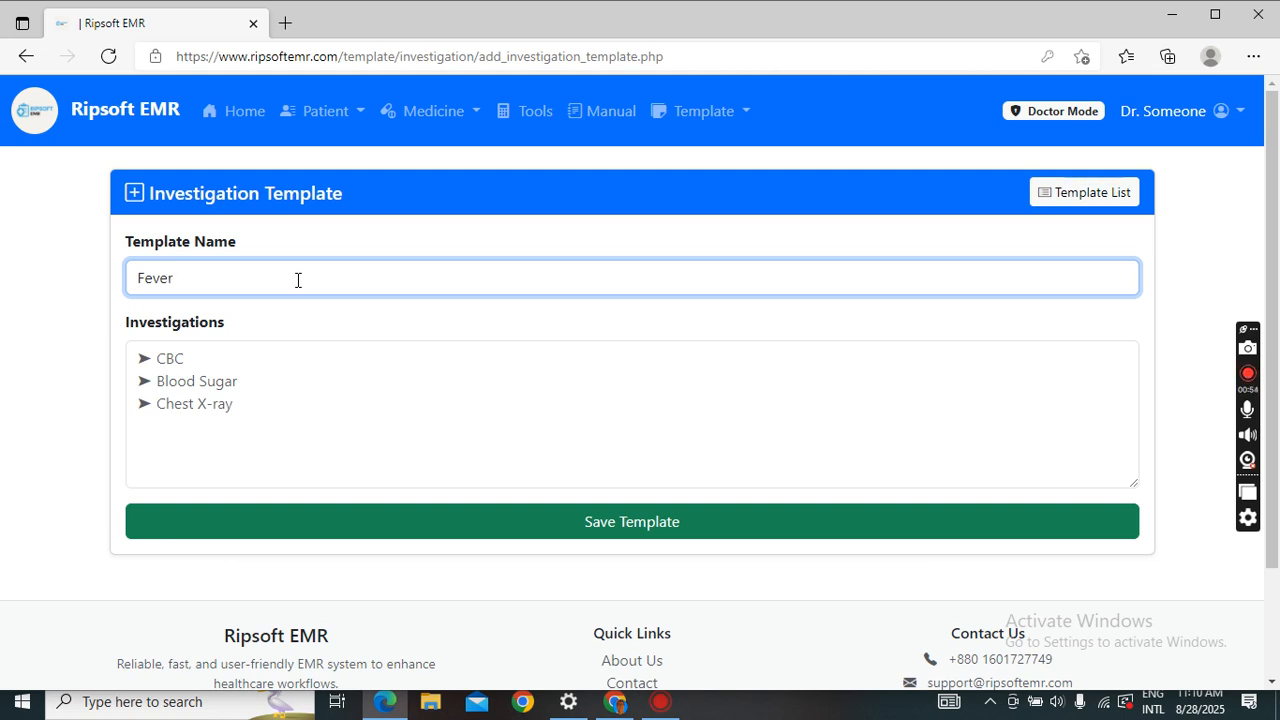
pyautogui.click(134, 280)
pyautogui.write('High')
# List CBC, ICT for Malaria and ICT for Kalaazar as the template's investigations, save it and dismiss the notice
pyautogui.click(228, 380)
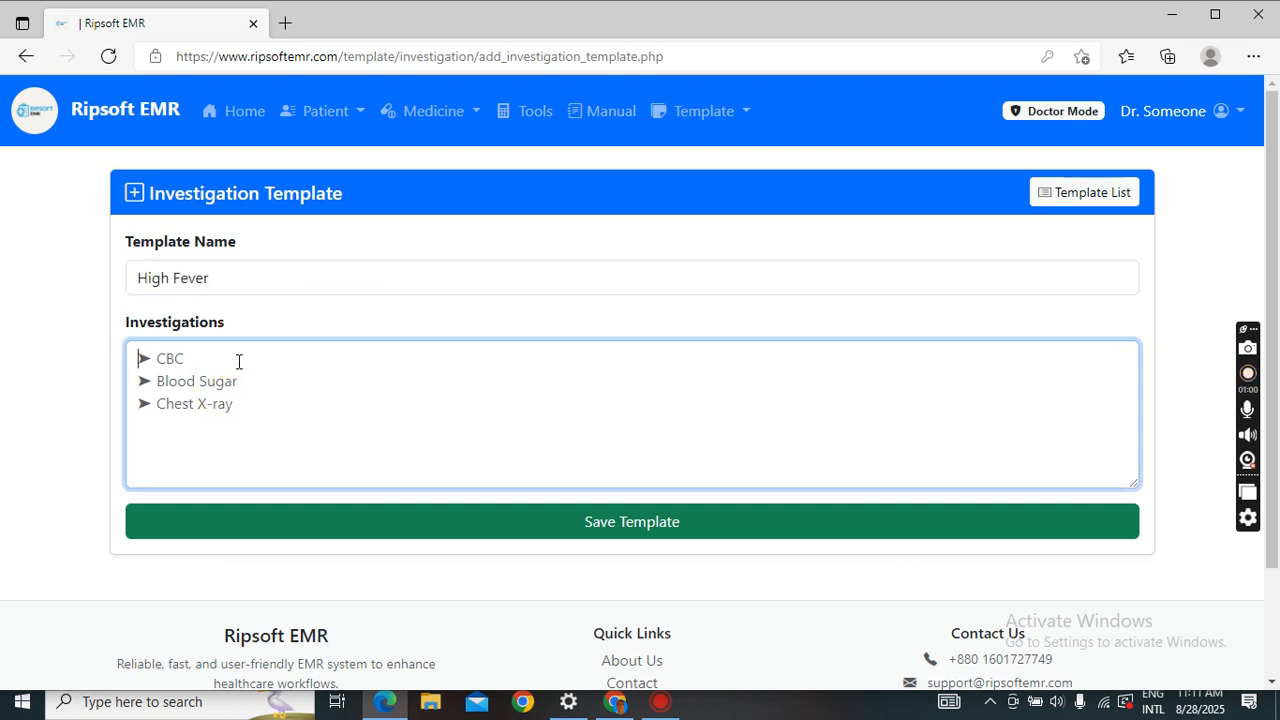
pyautogui.write('CBC')
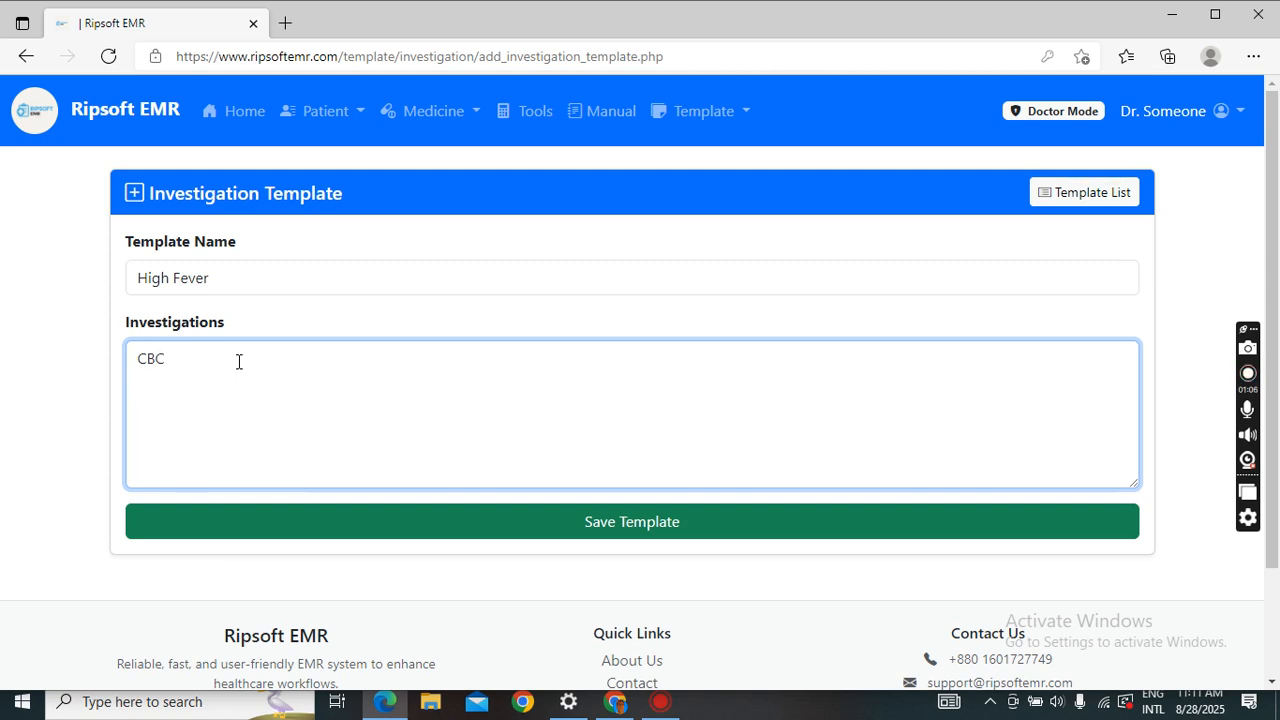
pyautogui.press('BackSpace')
pyautogui.press('BackSpace')
pyautogui.press('BackSpace')
pyautogui.press('BackSpace')
pyautogui.press('BackSpace')
pyautogui.press('BackSpace')
pyautogui.press('BackSpace')
pyautogui.press('BackSpace')
pyautogui.press('BackSpace')
pyautogui.press('BackSpace')
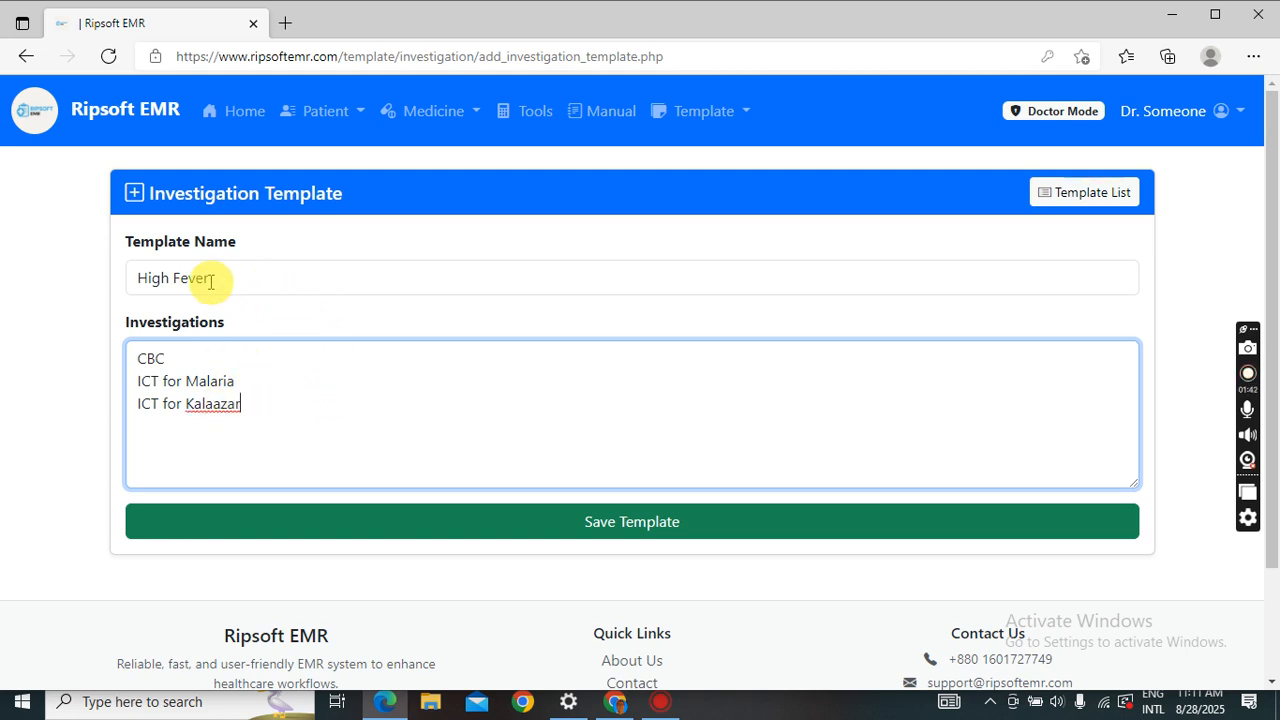
pyautogui.click(555, 526)
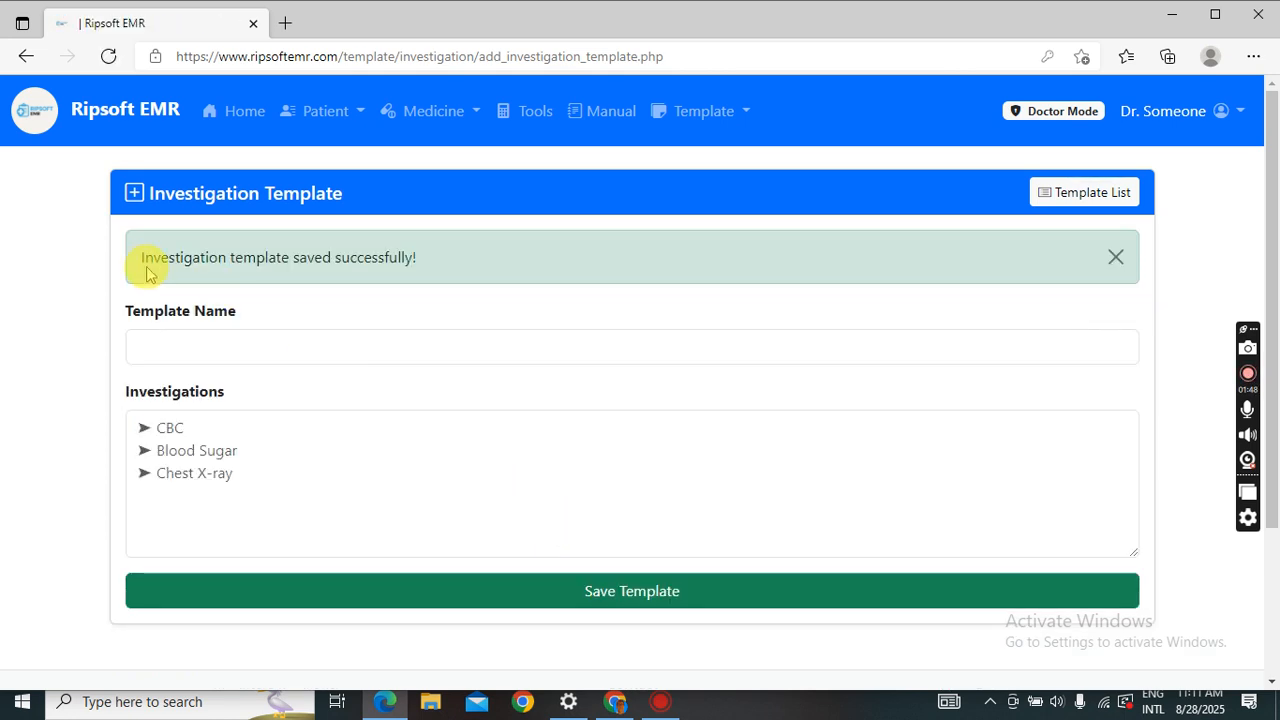
pyautogui.moveTo(139, 259); pyautogui.dragTo(443, 257)
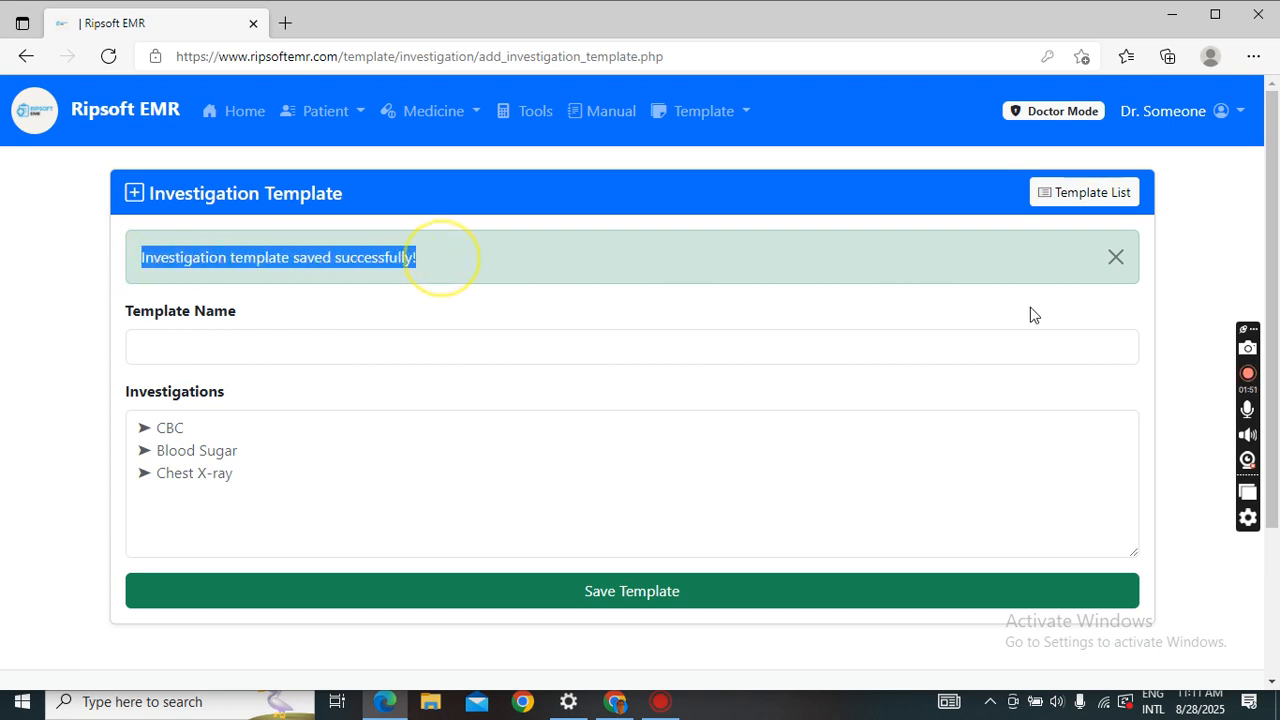
pyautogui.click(1113, 261)
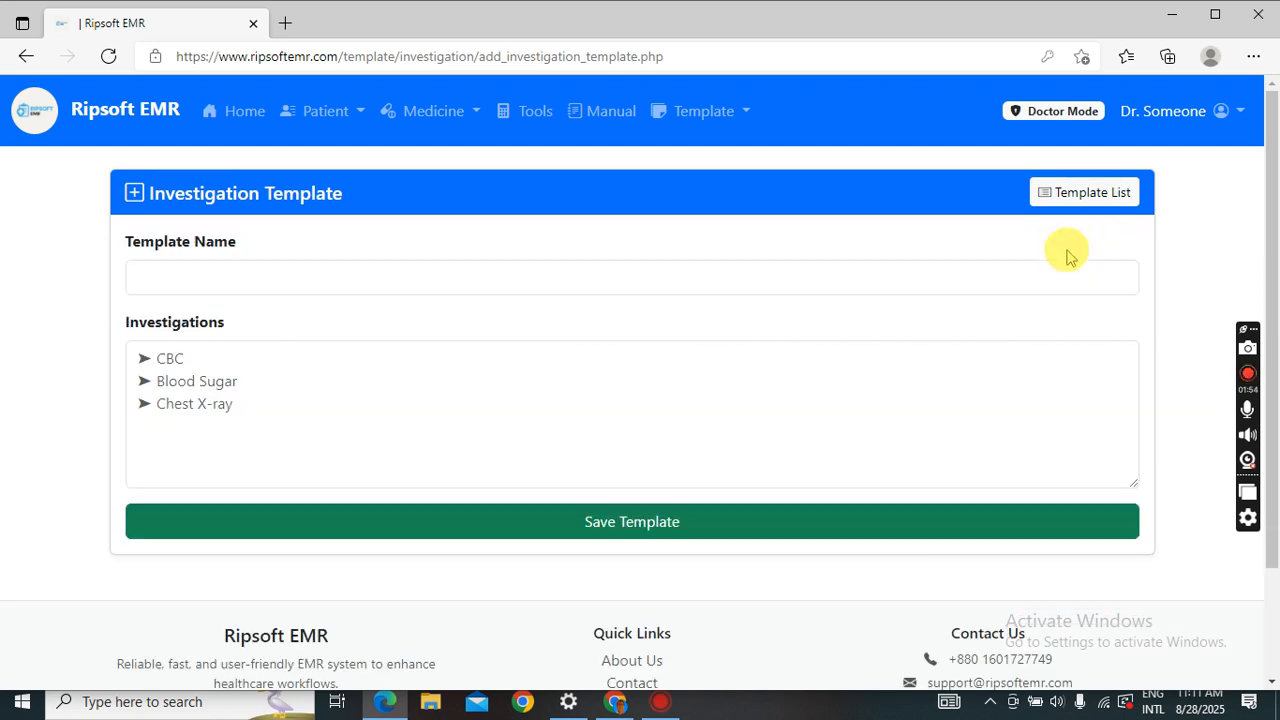
# Open the investigation template list and examine the ?Dengue entry and its ByAdmin label
pyautogui.click(1076, 200)
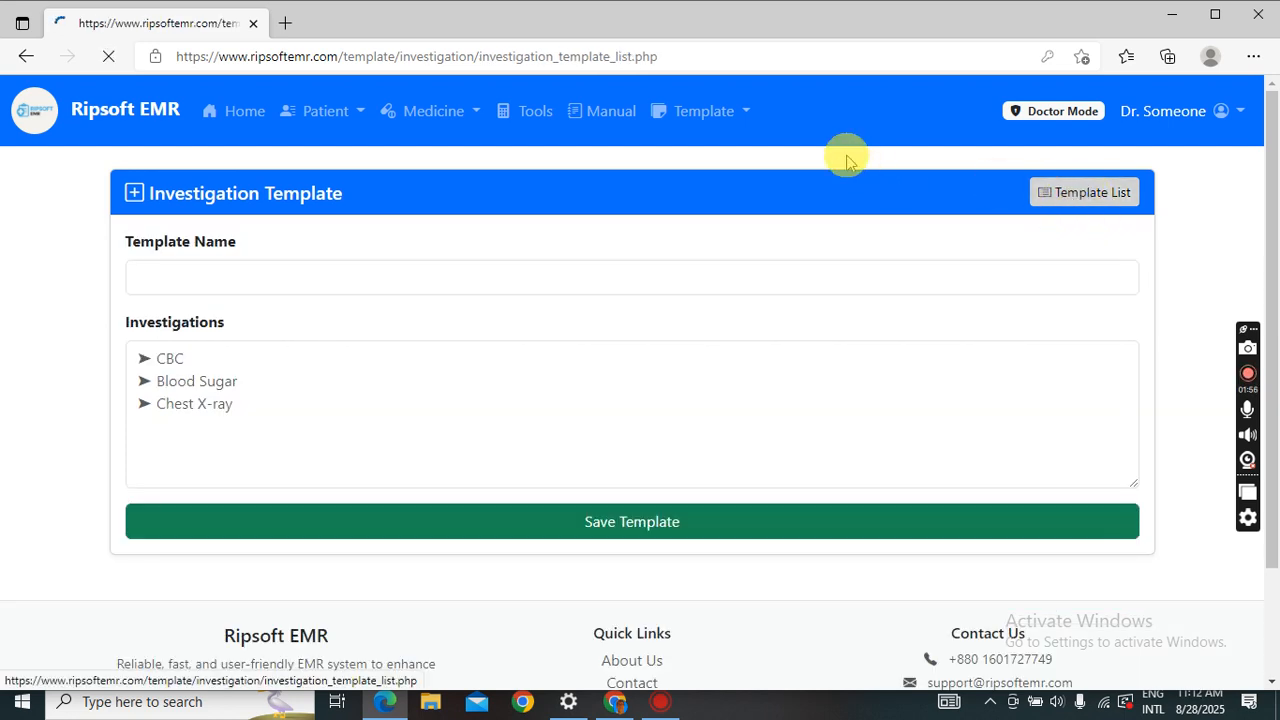
pyautogui.click(737, 113)
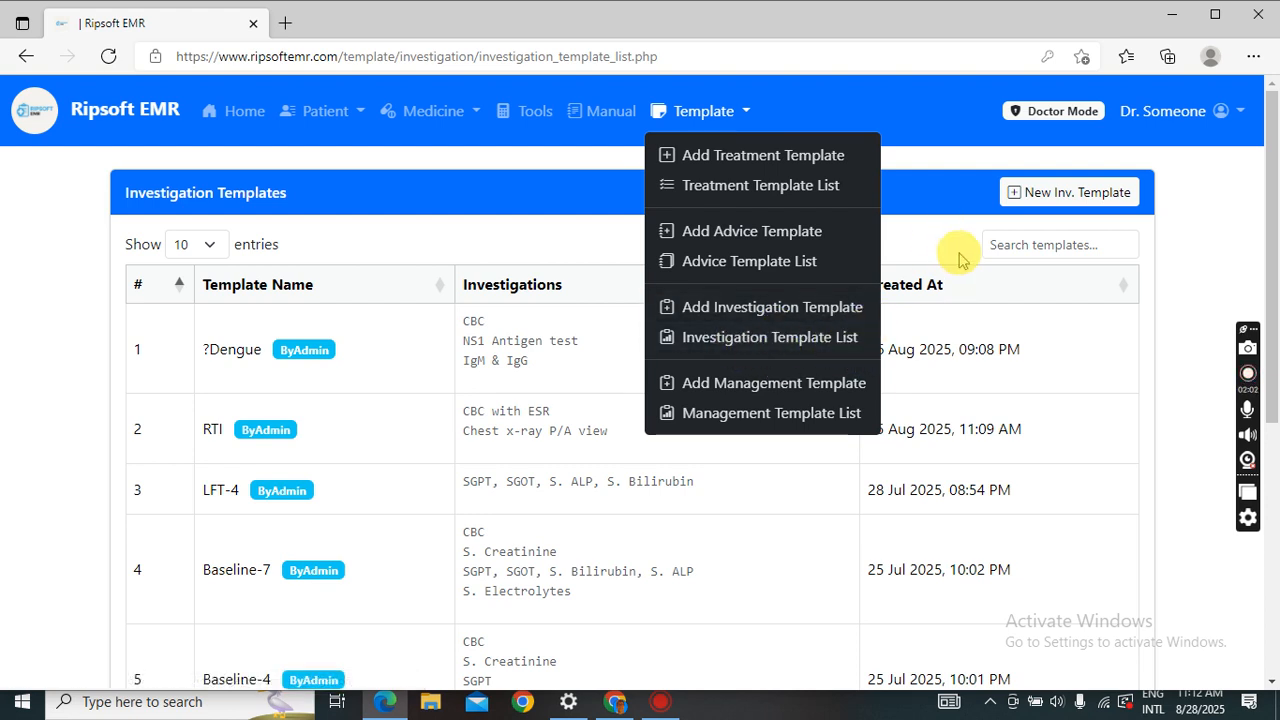
pyautogui.click(800, 337)
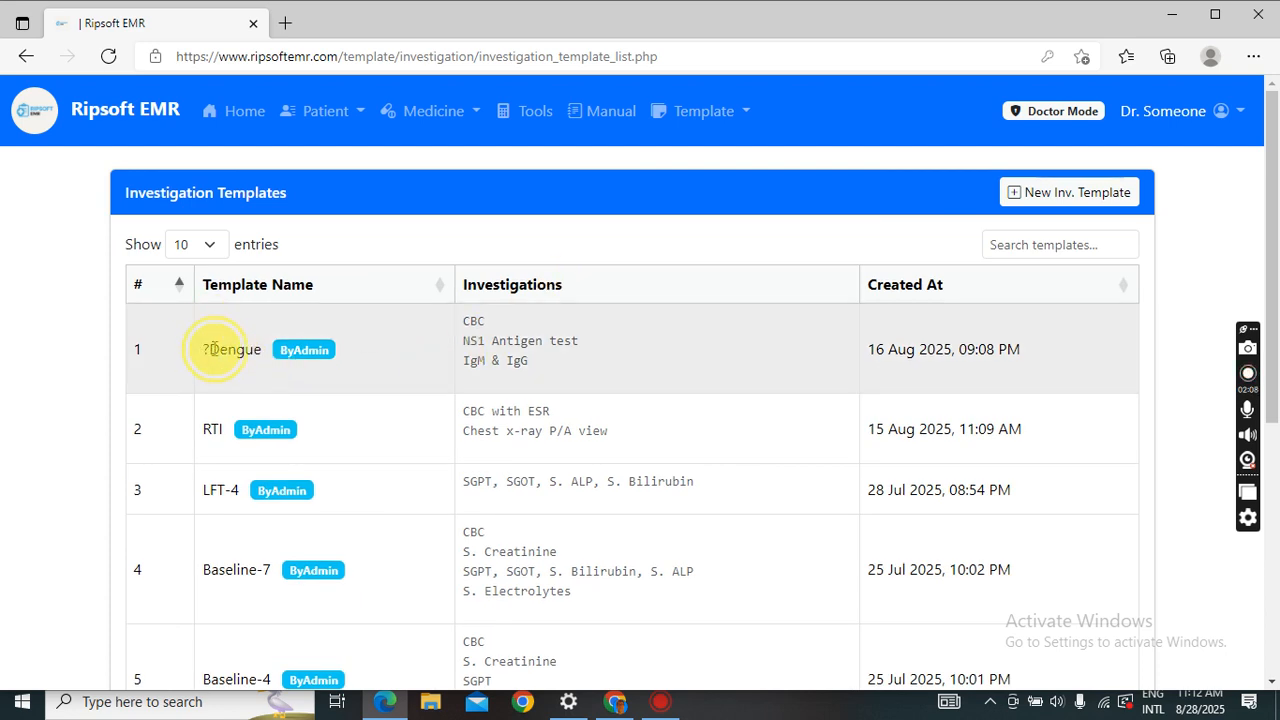
pyautogui.moveTo(203, 353); pyautogui.dragTo(344, 372)
pyautogui.click(327, 356)
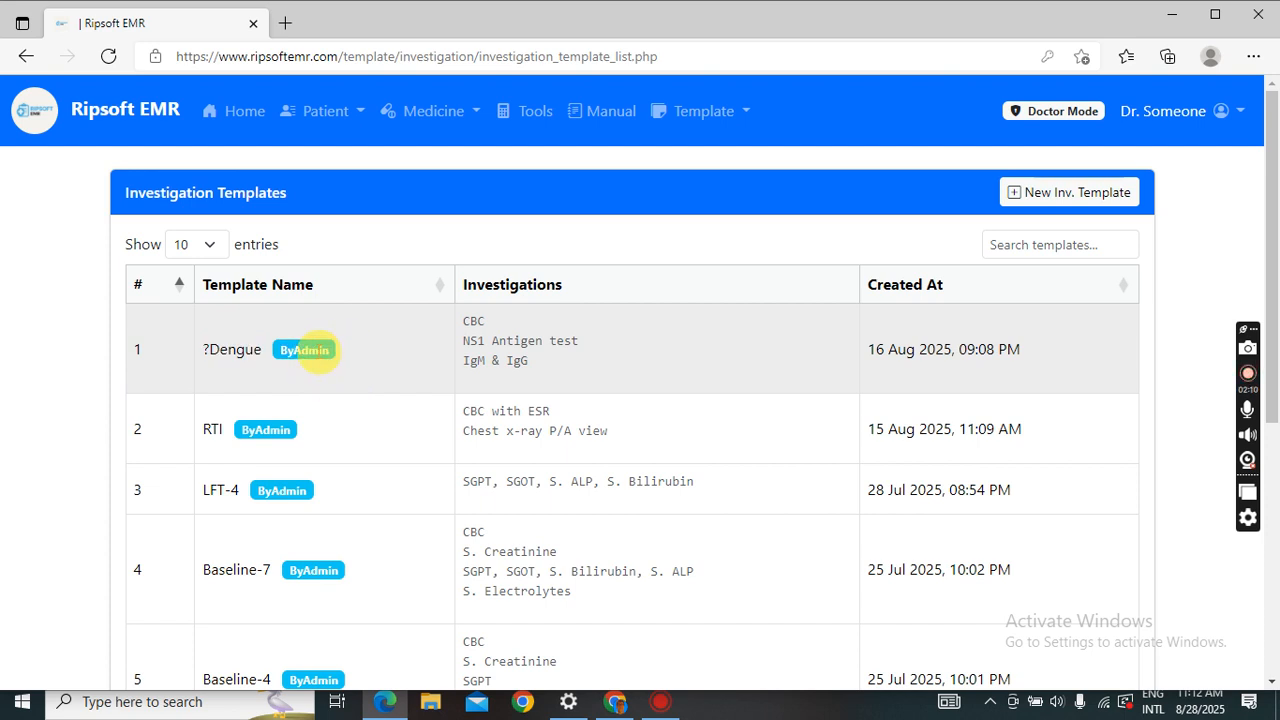
pyautogui.click(317, 350)
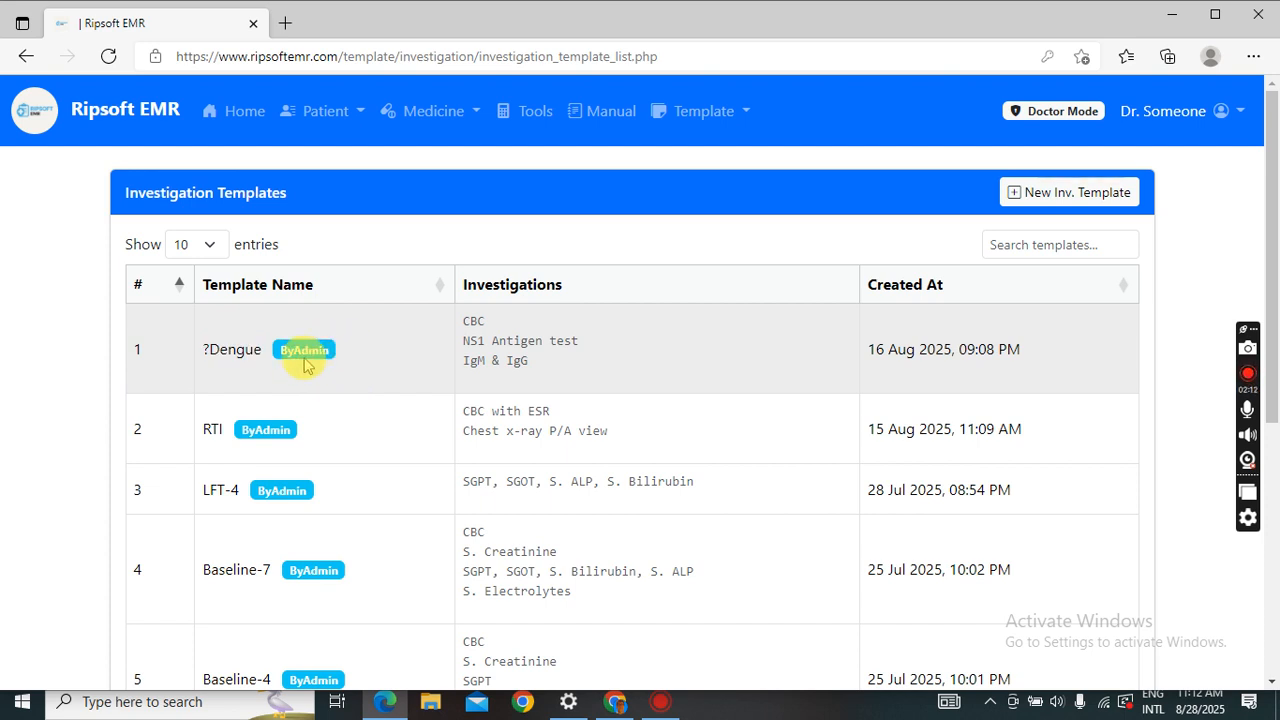
pyautogui.click(317, 353)
pyautogui.click(348, 354)
pyautogui.click(330, 345)
pyautogui.click(291, 355)
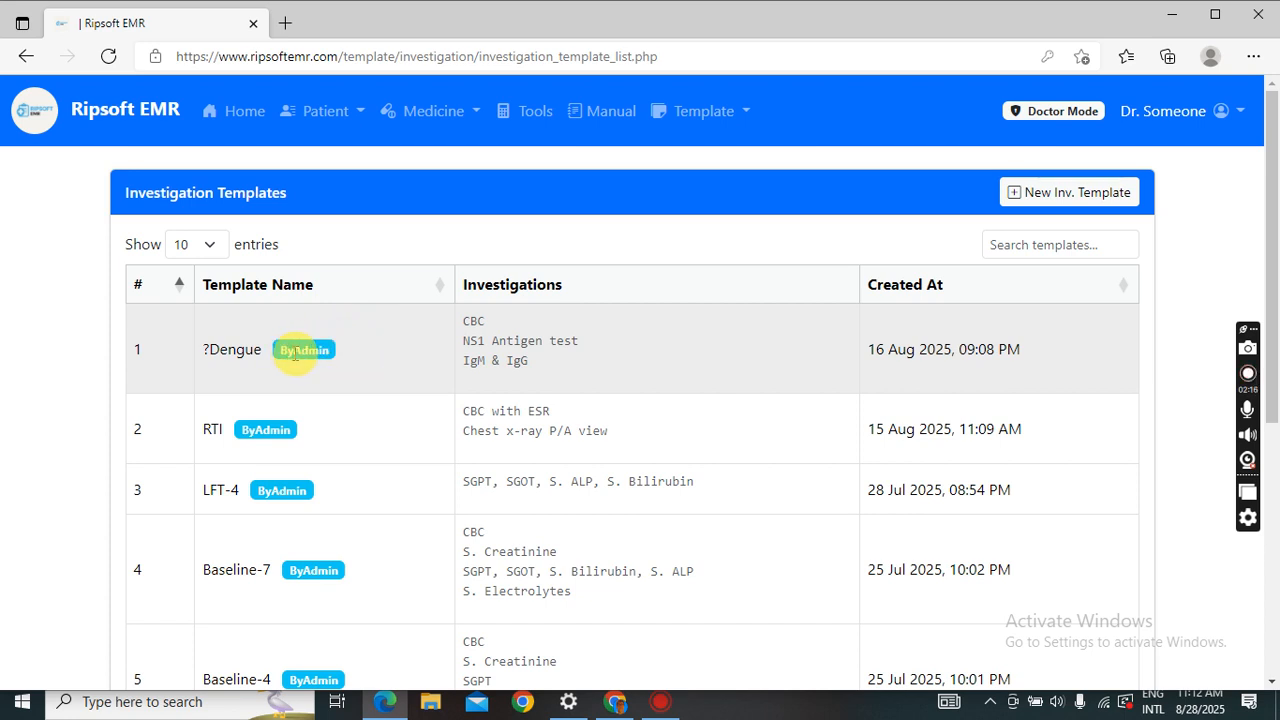
# Examine the High Fever entry in the investigation template list
pyautogui.scroll(-3, 300, 350)
pyautogui.click(298, 502)
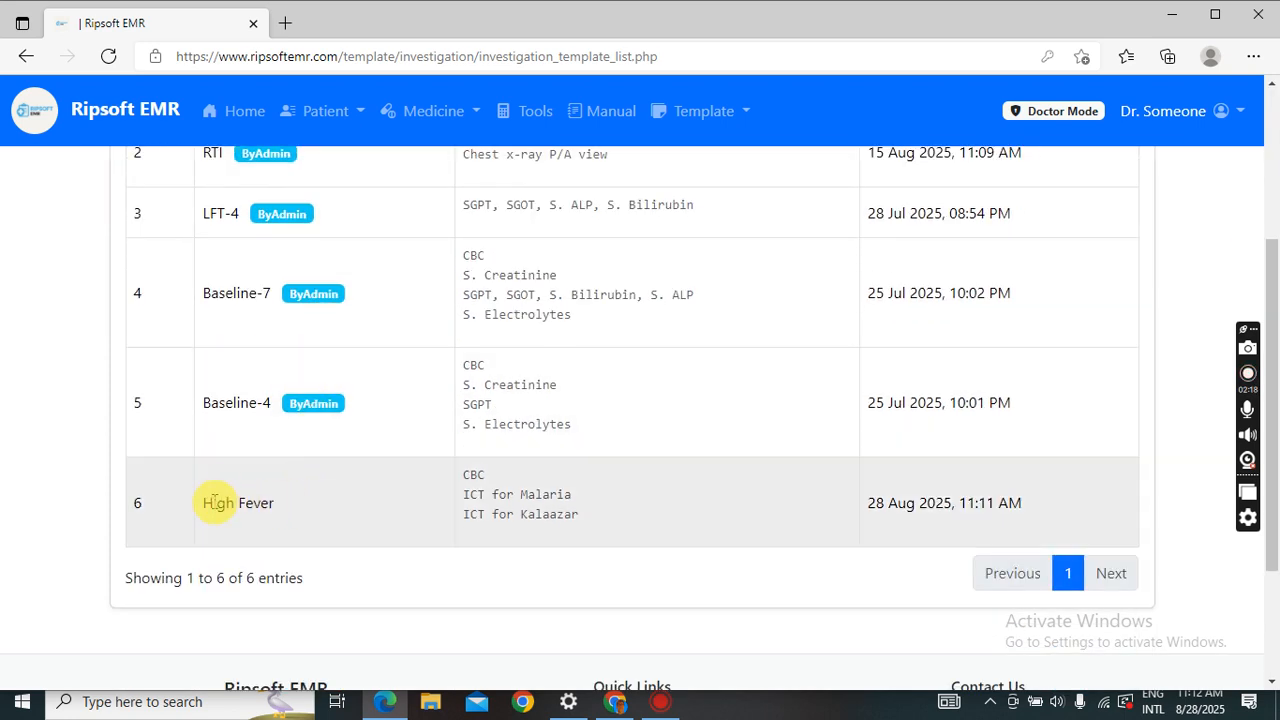
pyautogui.moveTo(204, 510); pyautogui.dragTo(271, 509)
pyautogui.click(204, 503)
pyautogui.click(290, 508)
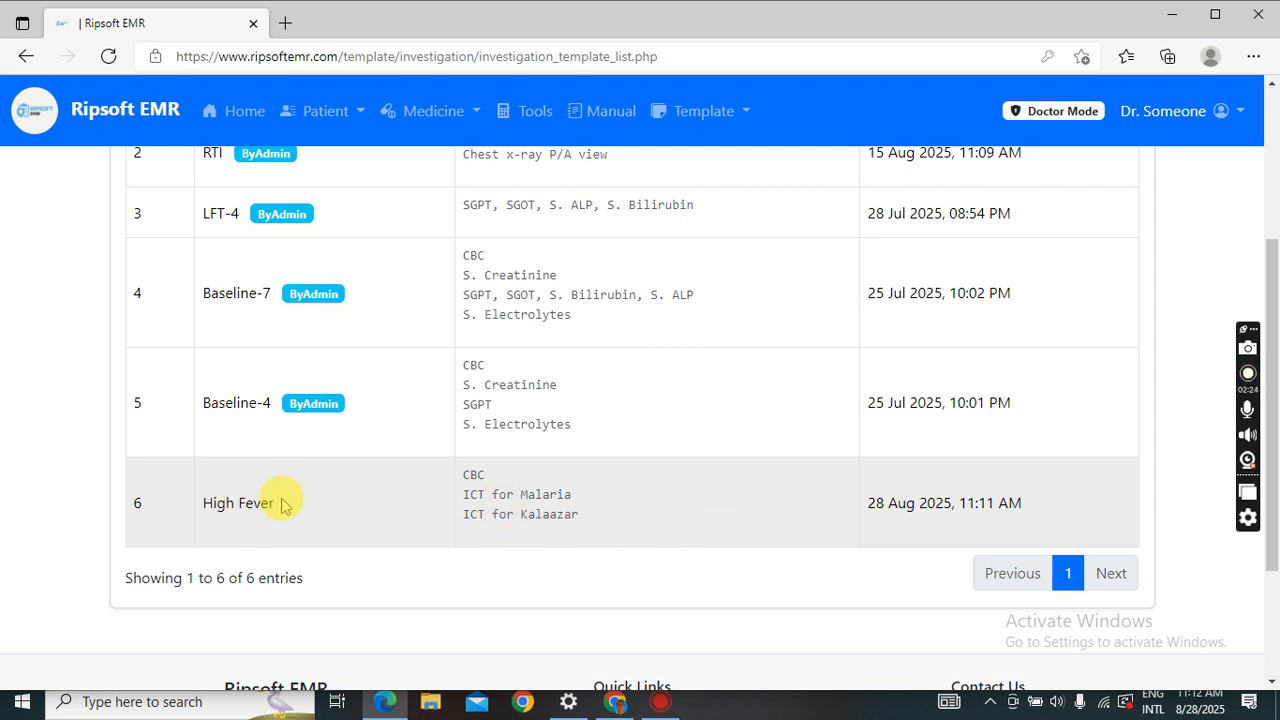
pyautogui.moveTo(204, 497); pyautogui.dragTo(1049, 529)
pyautogui.click(1049, 529)
# Start a new prescription for the patient in the patient list
pyautogui.click(349, 112)
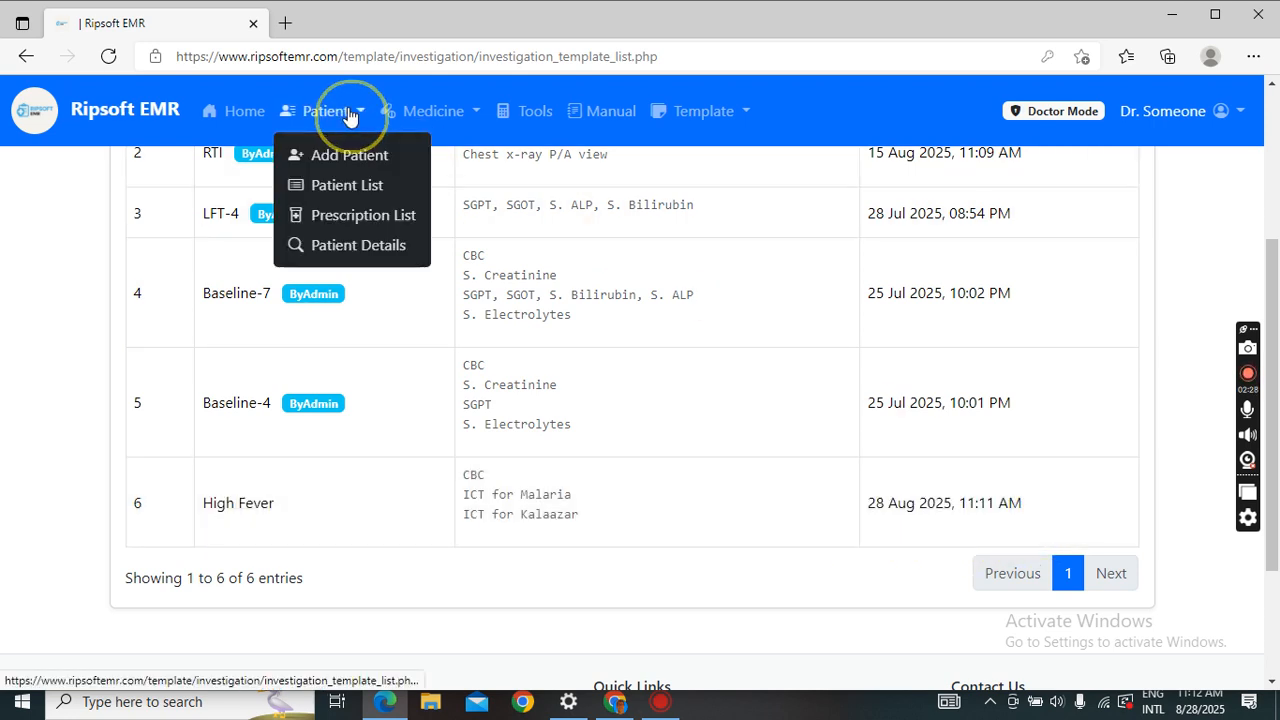
pyautogui.click(340, 185)
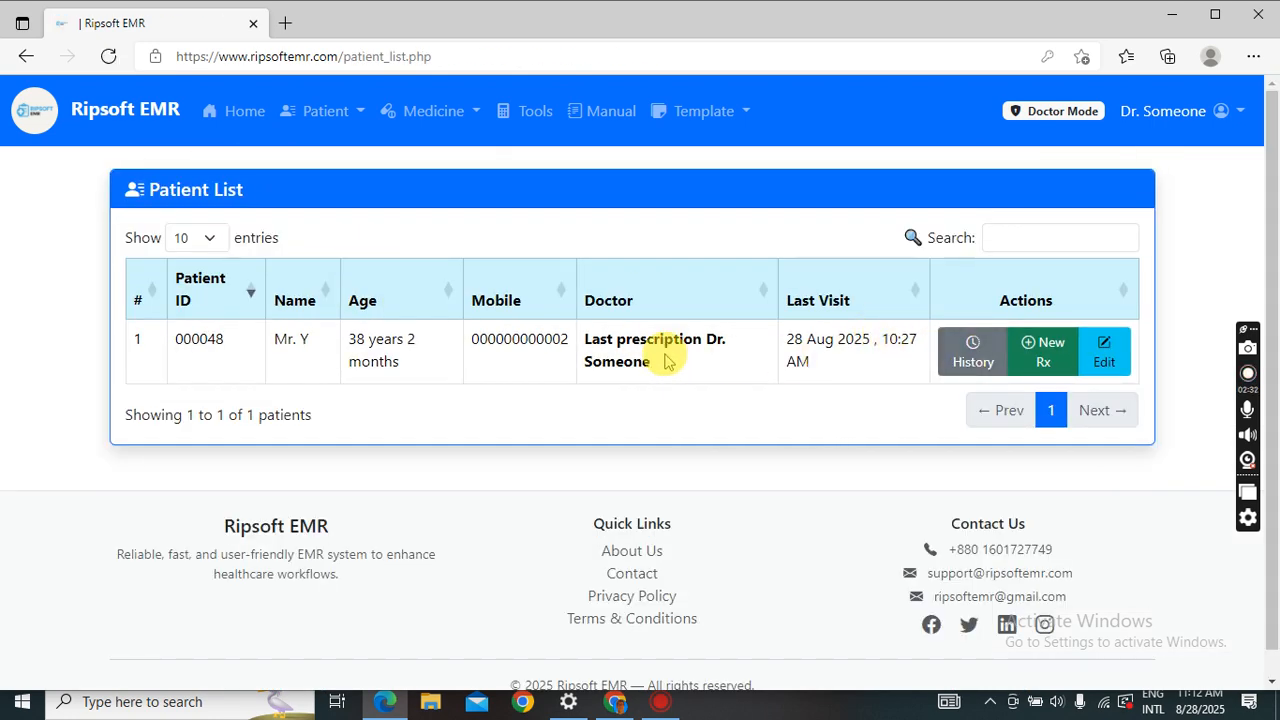
pyautogui.click(1036, 352)
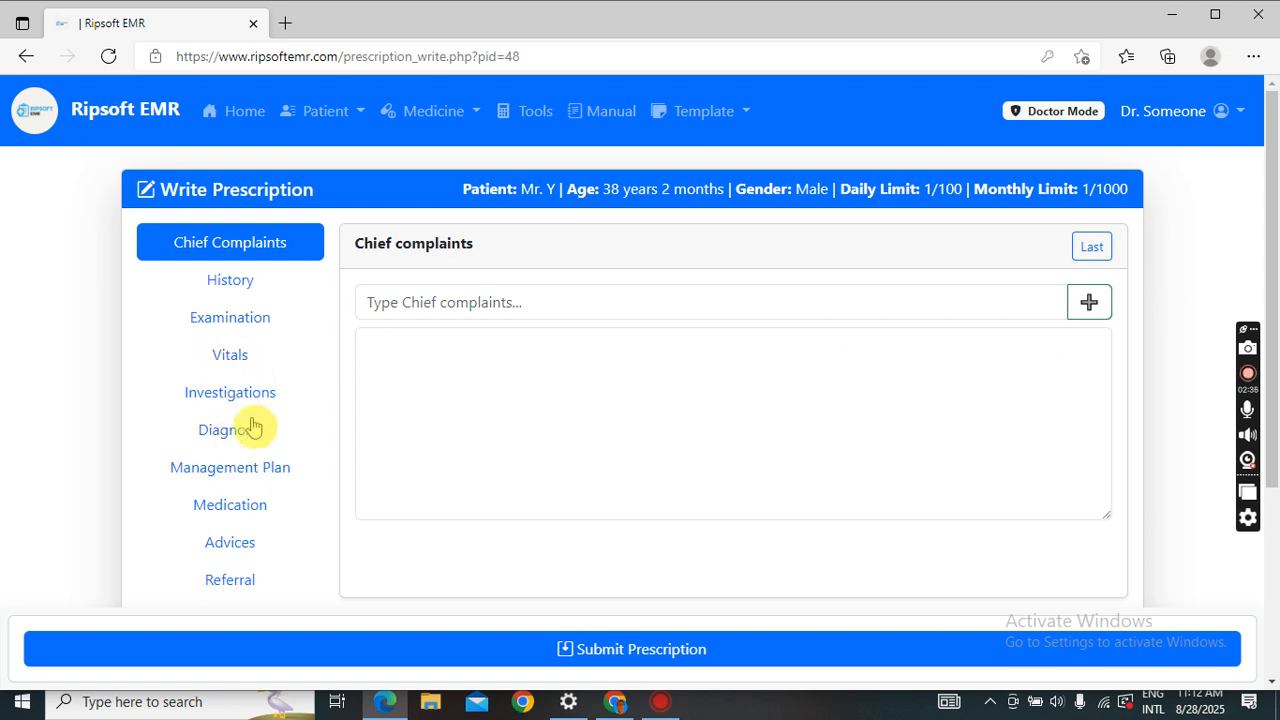
# Load the High Fever template into the prescription's Investigations section
pyautogui.click(254, 400)
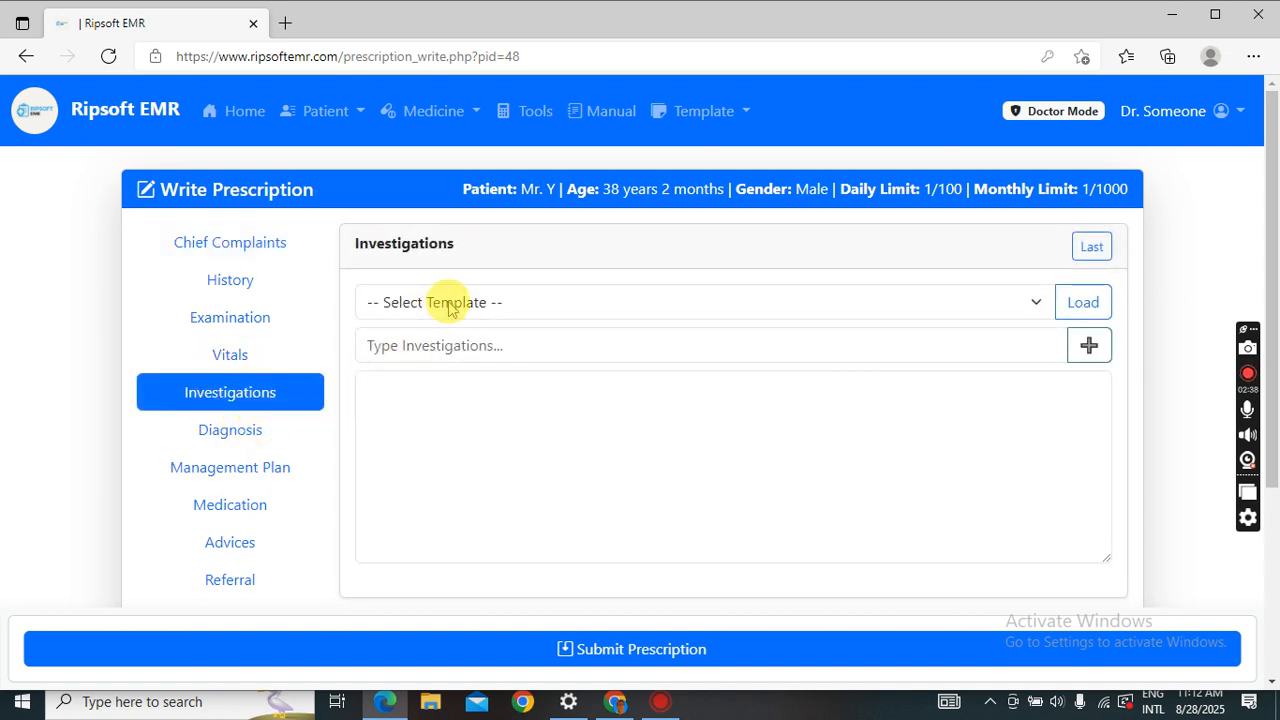
pyautogui.click(447, 306)
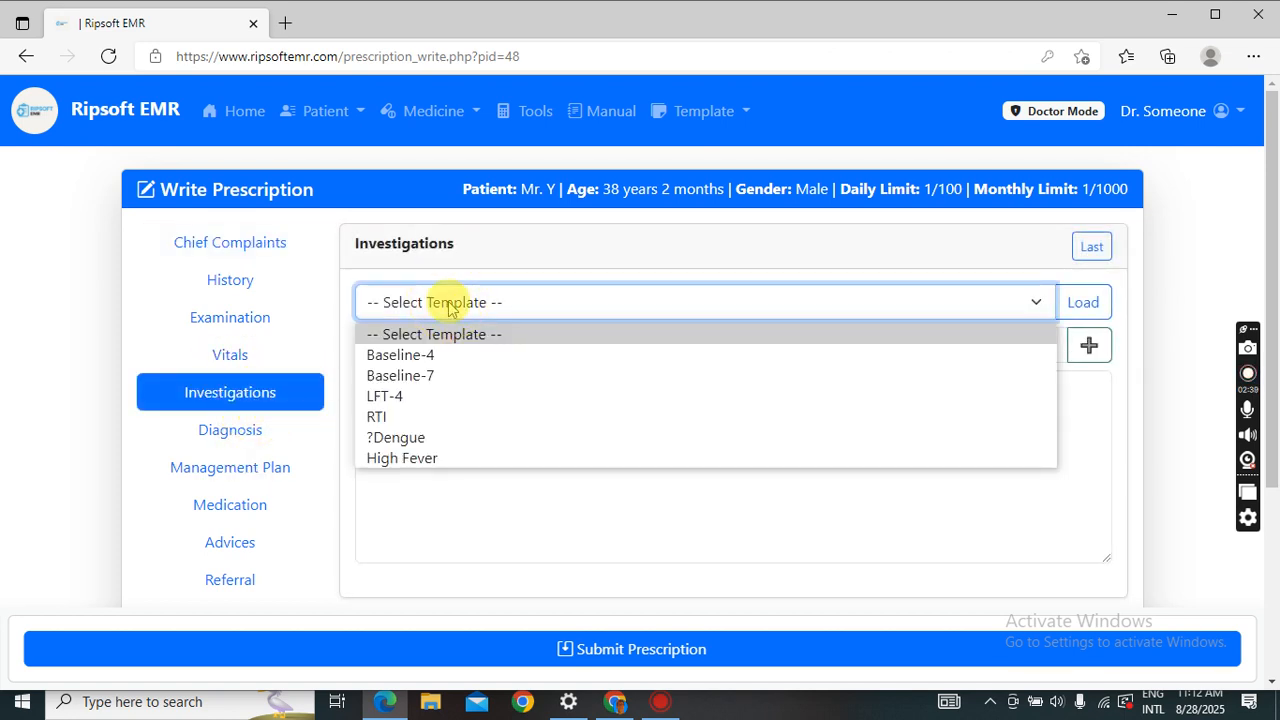
pyautogui.click(425, 462)
pyautogui.click(1090, 312)
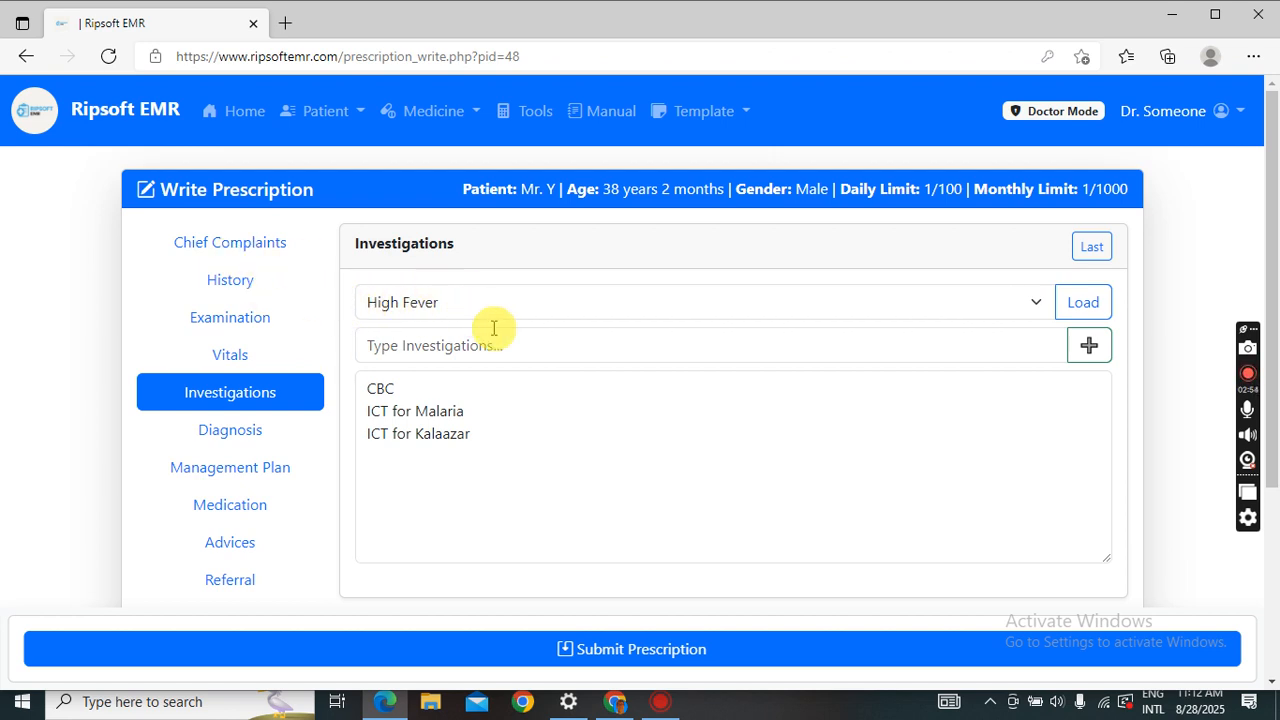
pyautogui.scroll(-2, 260, 430)
pyautogui.click(240, 470)
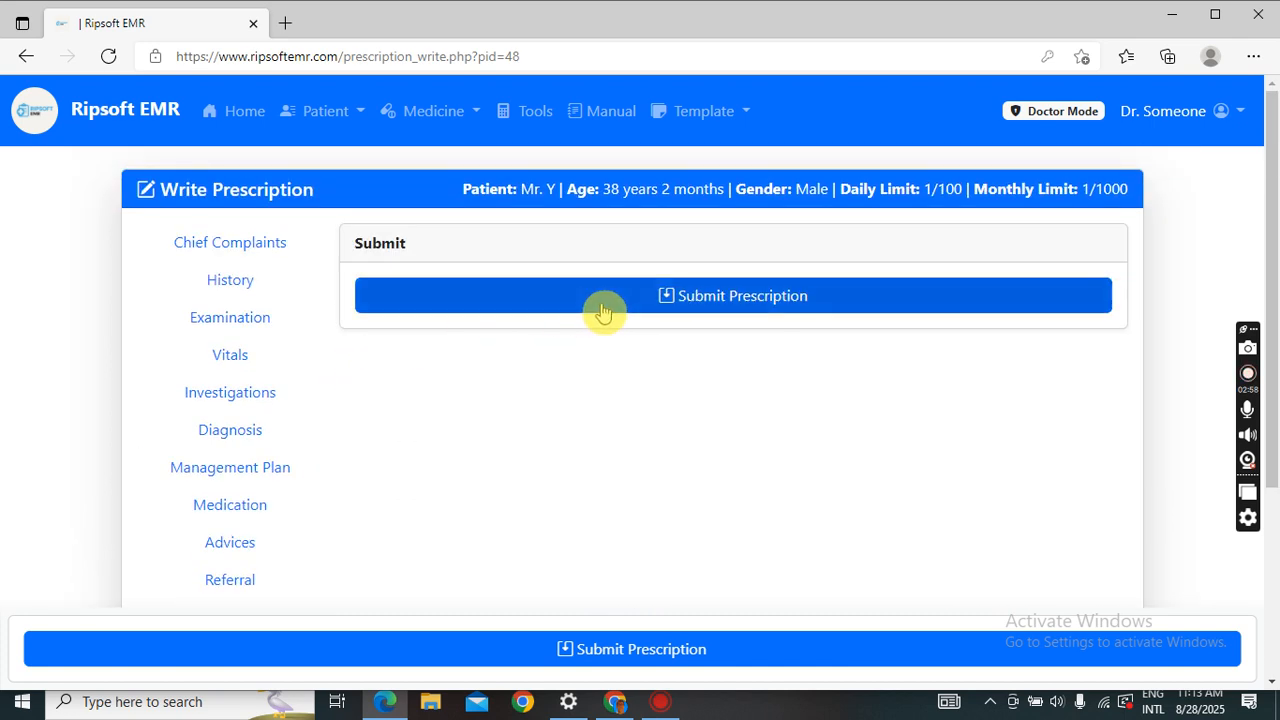
pyautogui.click(206, 242)
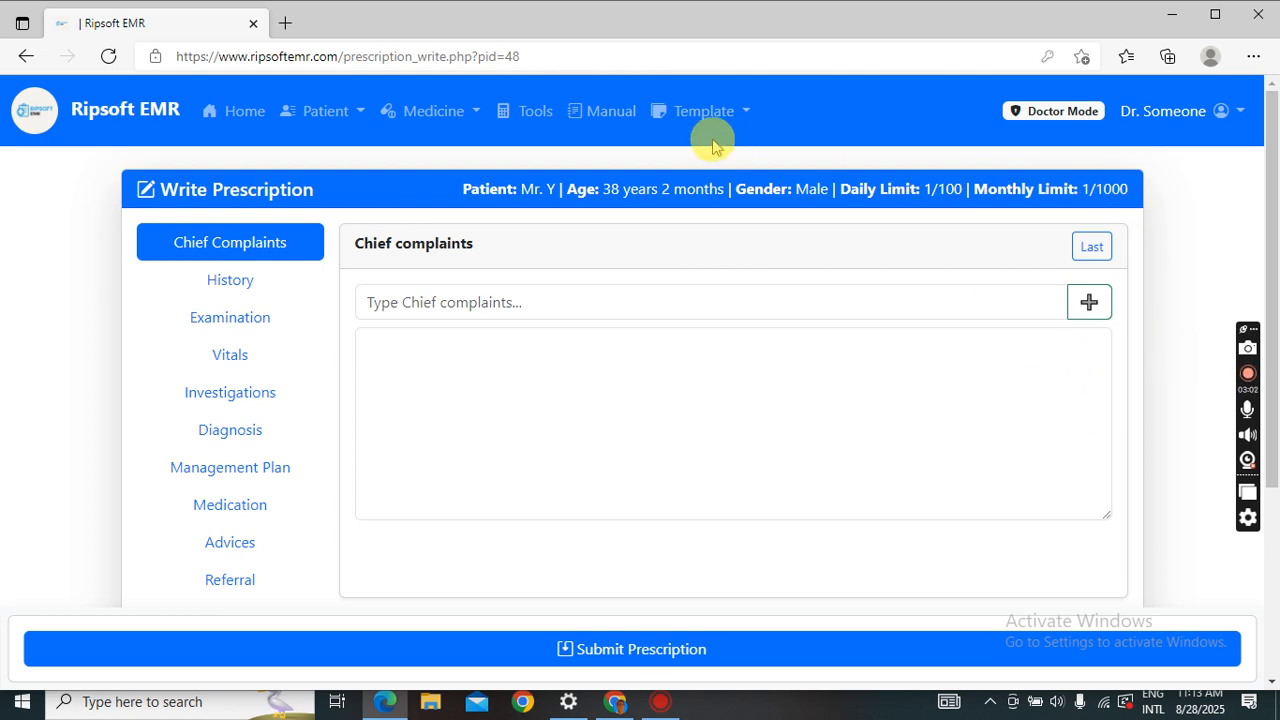
# Start a new treatment template with the disease name High Fever
pyautogui.click(704, 111)
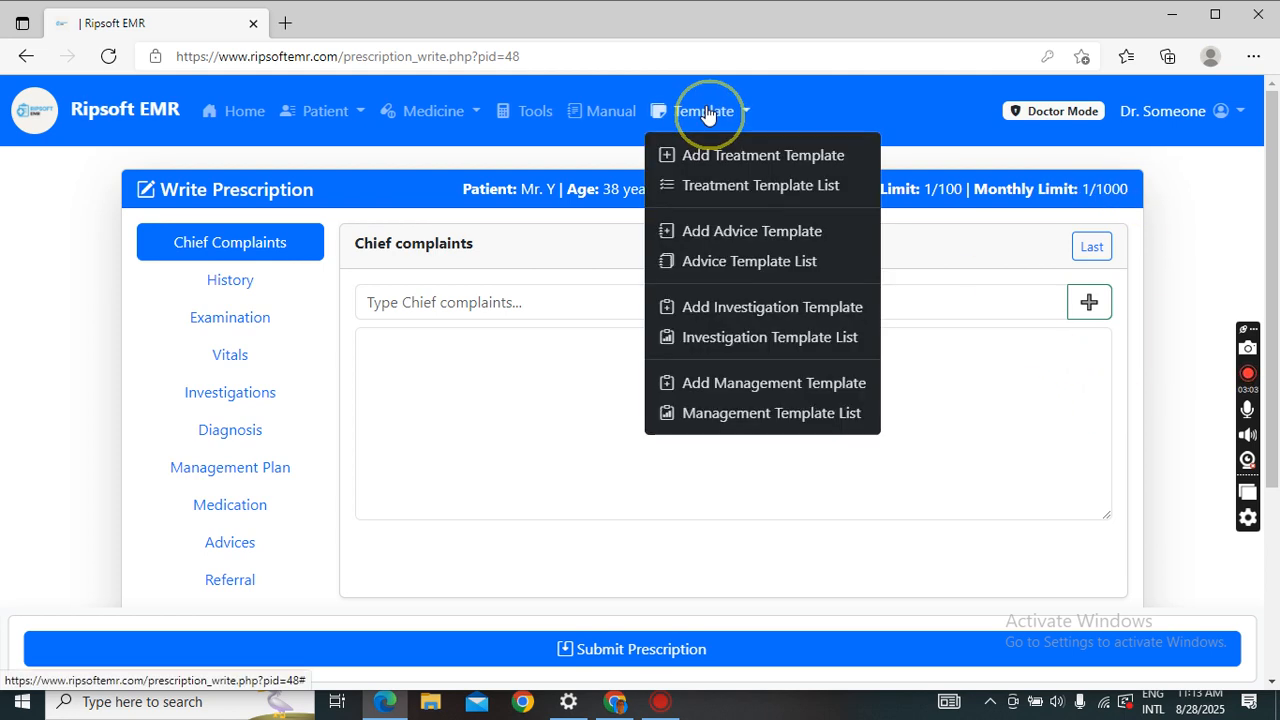
pyautogui.click(740, 157)
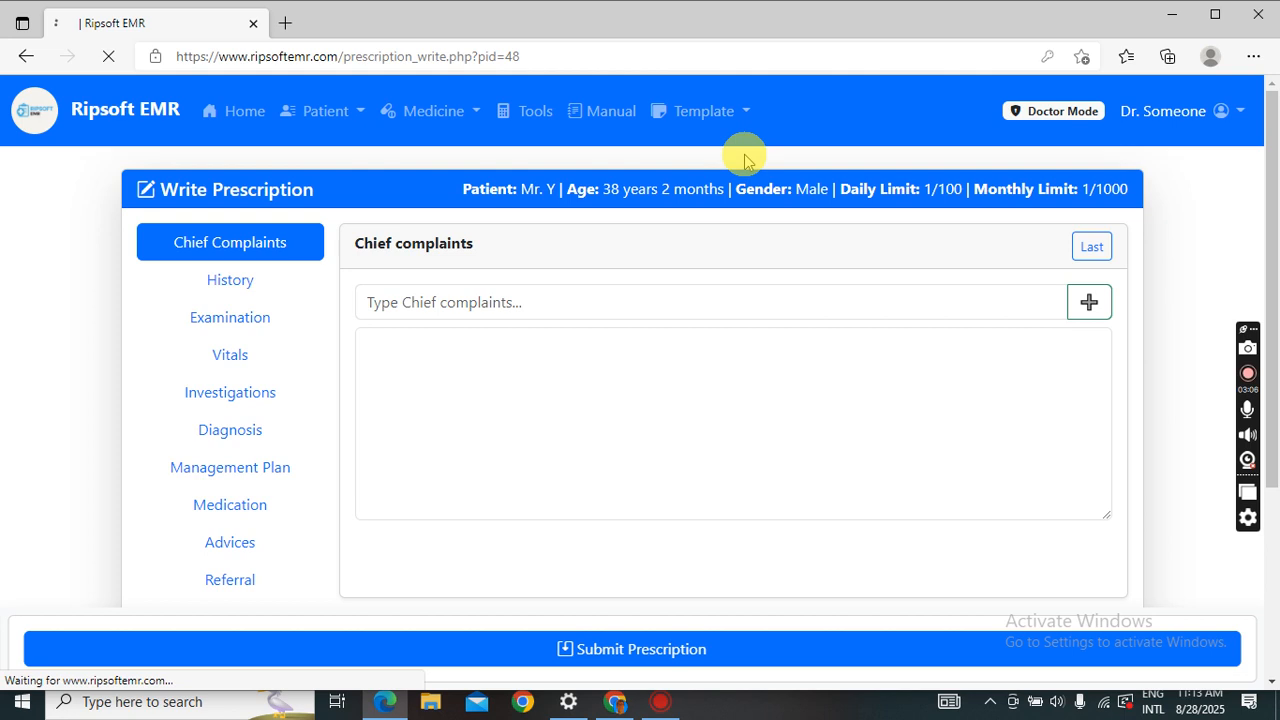
pyautogui.click(279, 278)
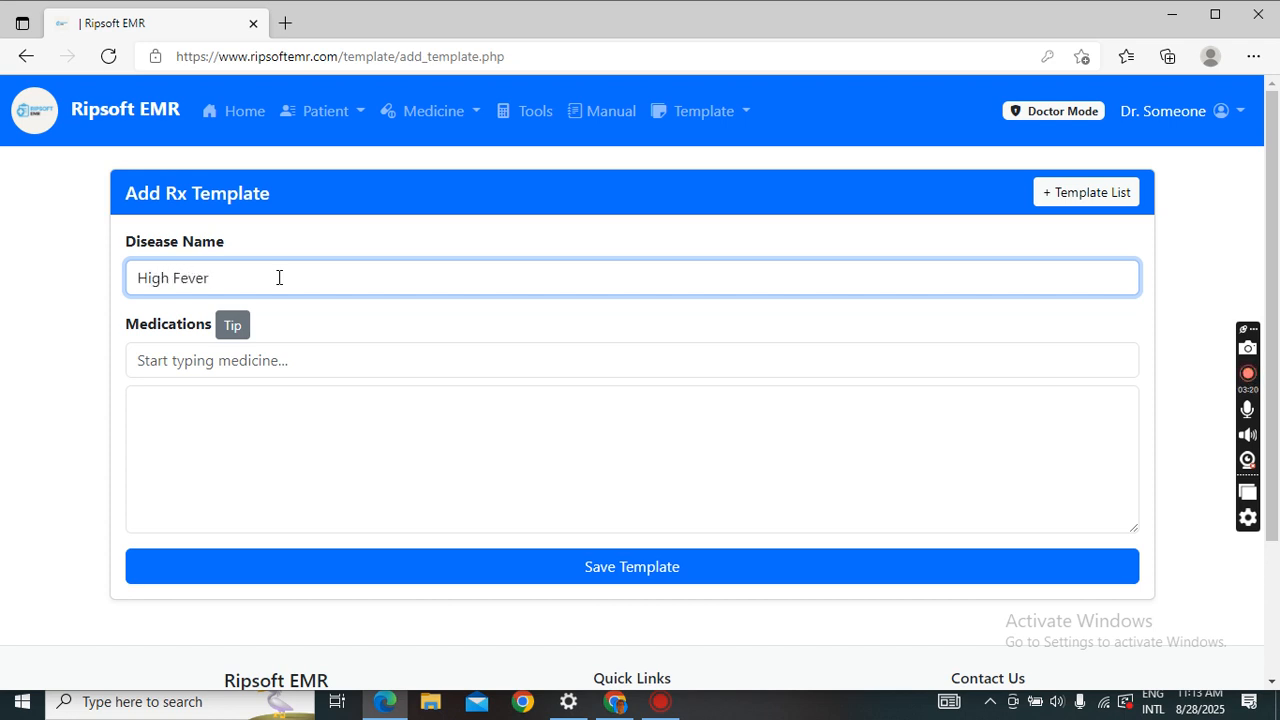
# Add Napa One [Paracetamol] 1000mg tablet, 1+1+1 for 3 days after meal, to the medications and save the template
pyautogui.click(258, 358)
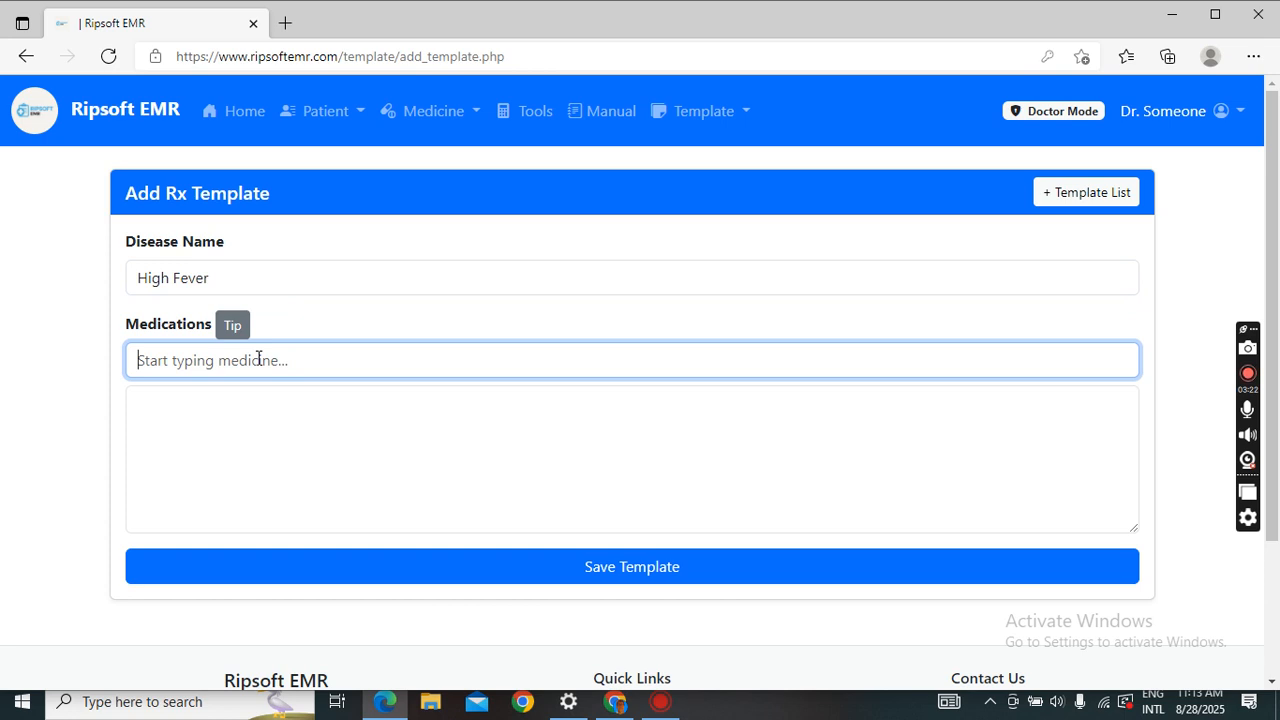
pyautogui.write('napa')
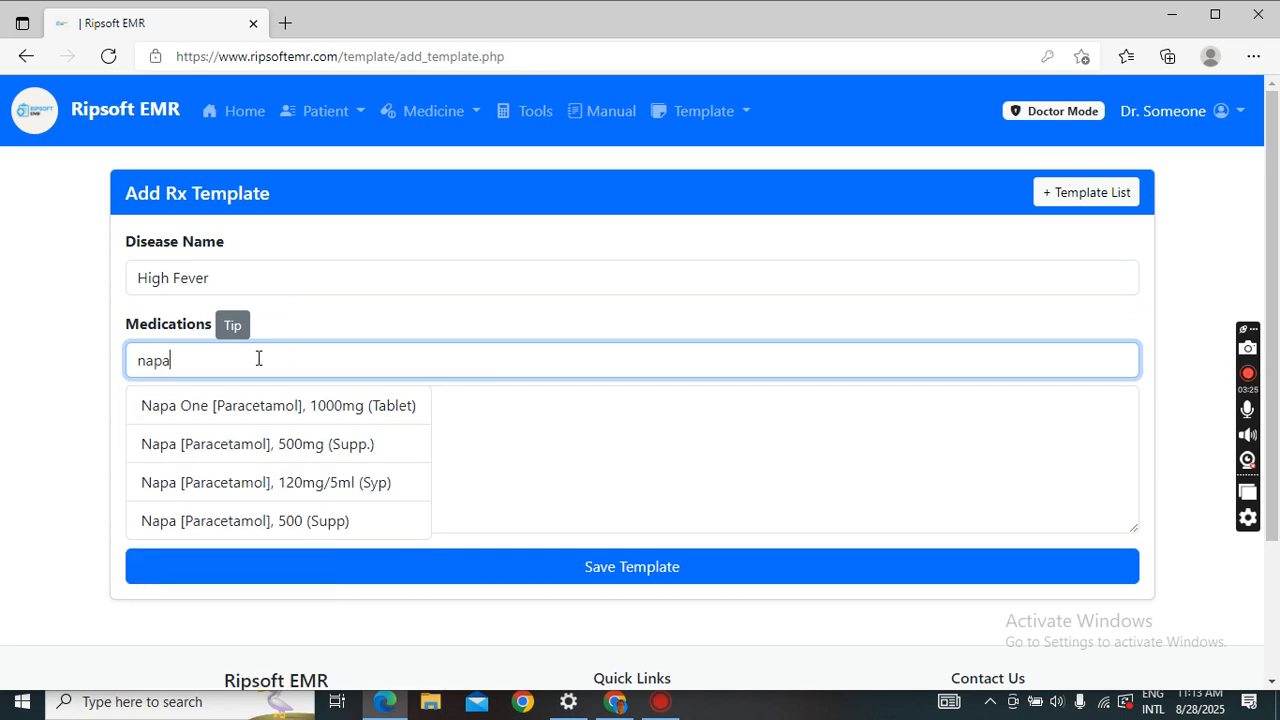
pyautogui.click(316, 405)
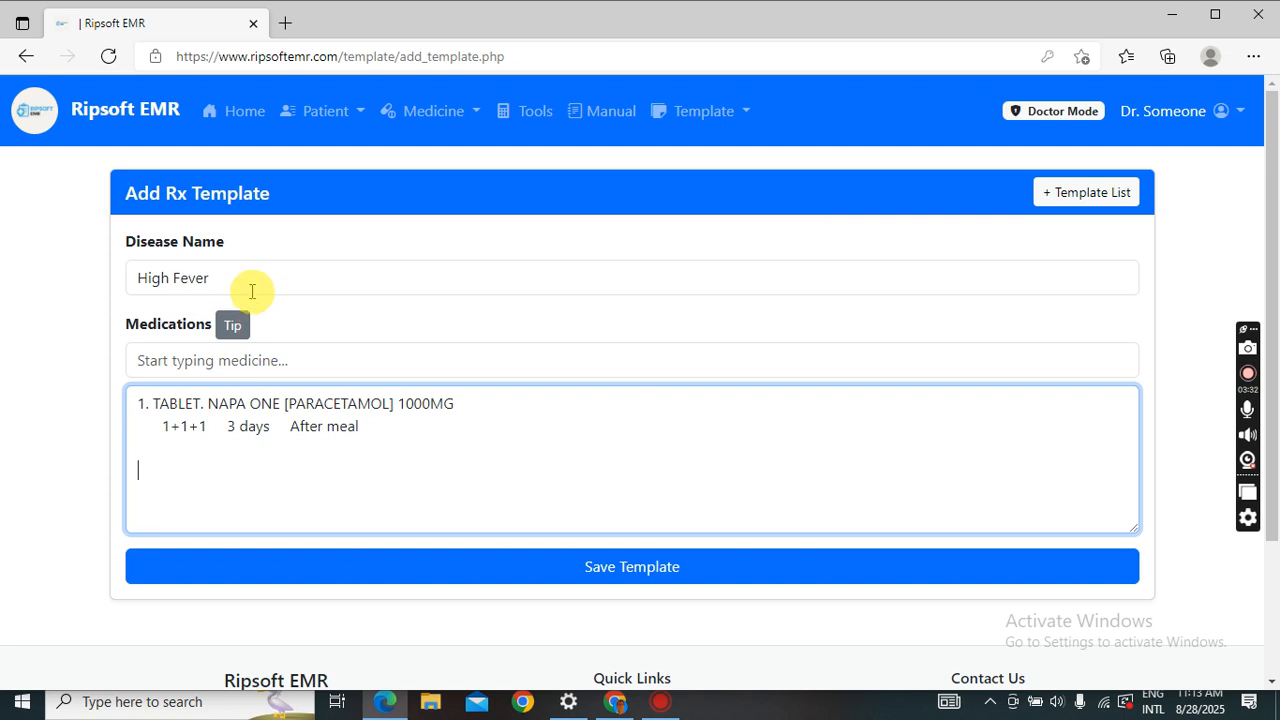
pyautogui.click(483, 569)
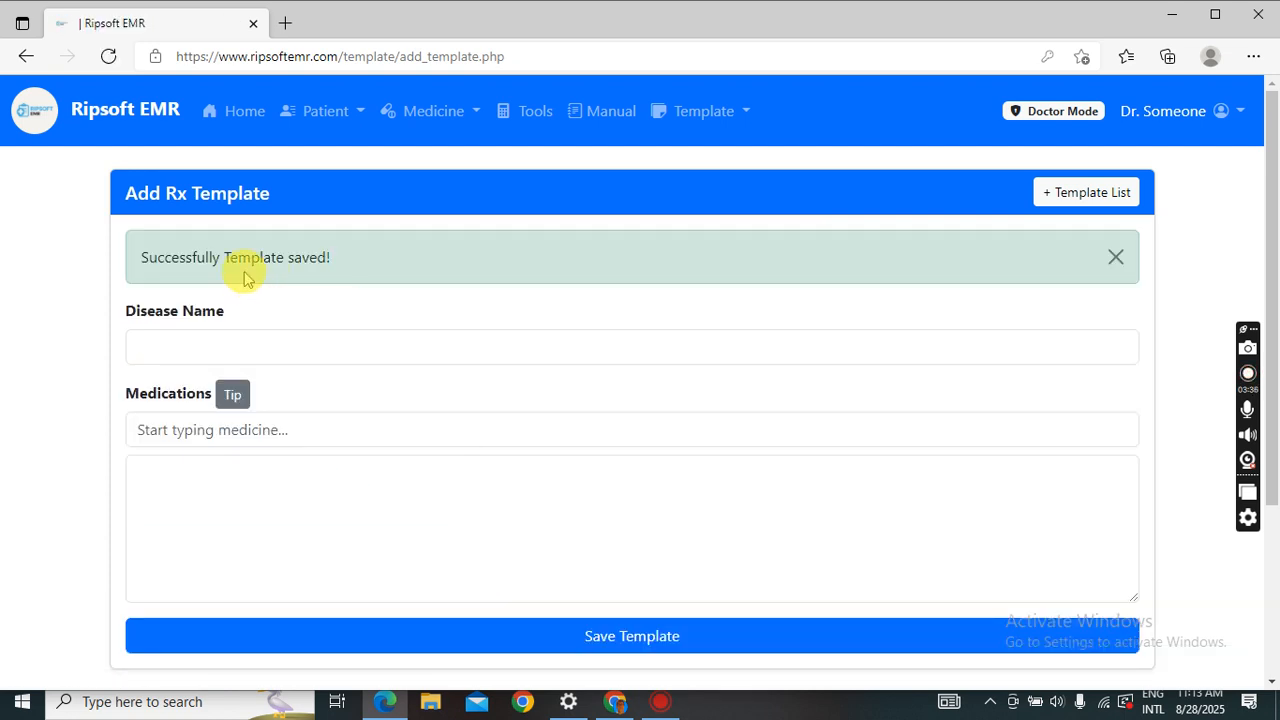
# Examine the High Fever entry in the treatment template list
pyautogui.tripleClick(175, 262)
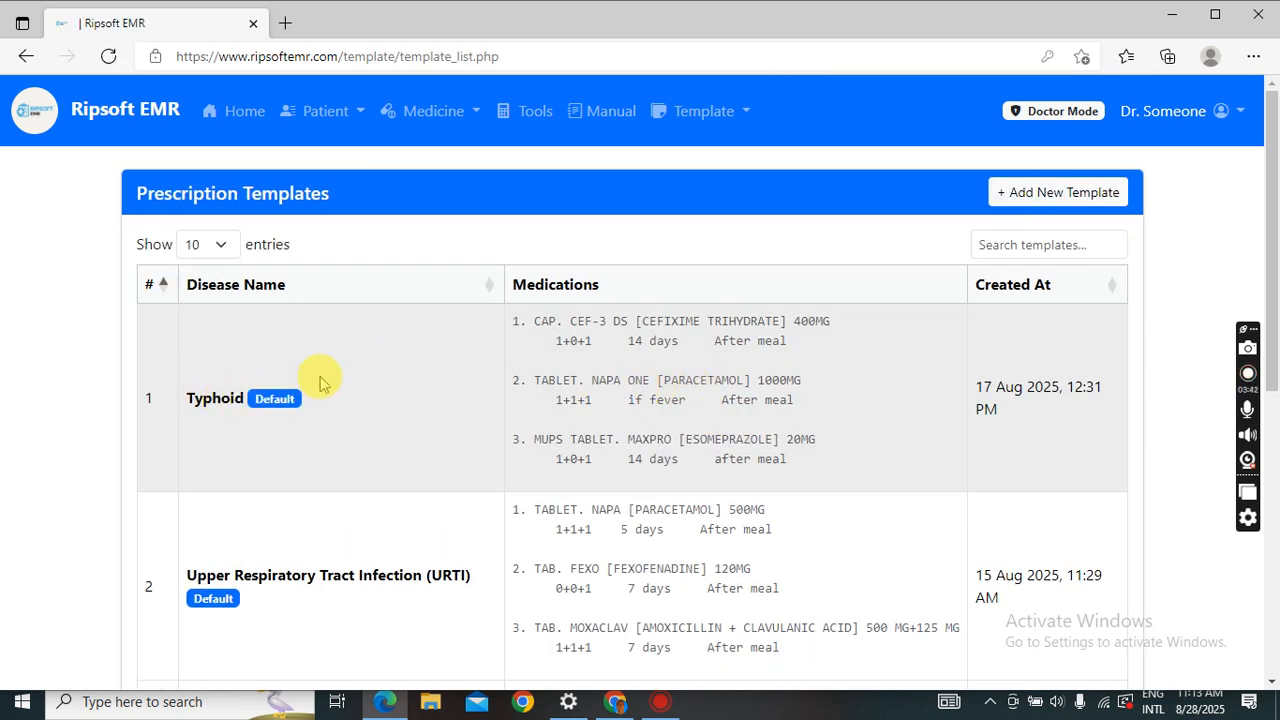
pyautogui.scroll(-4, 303, 346)
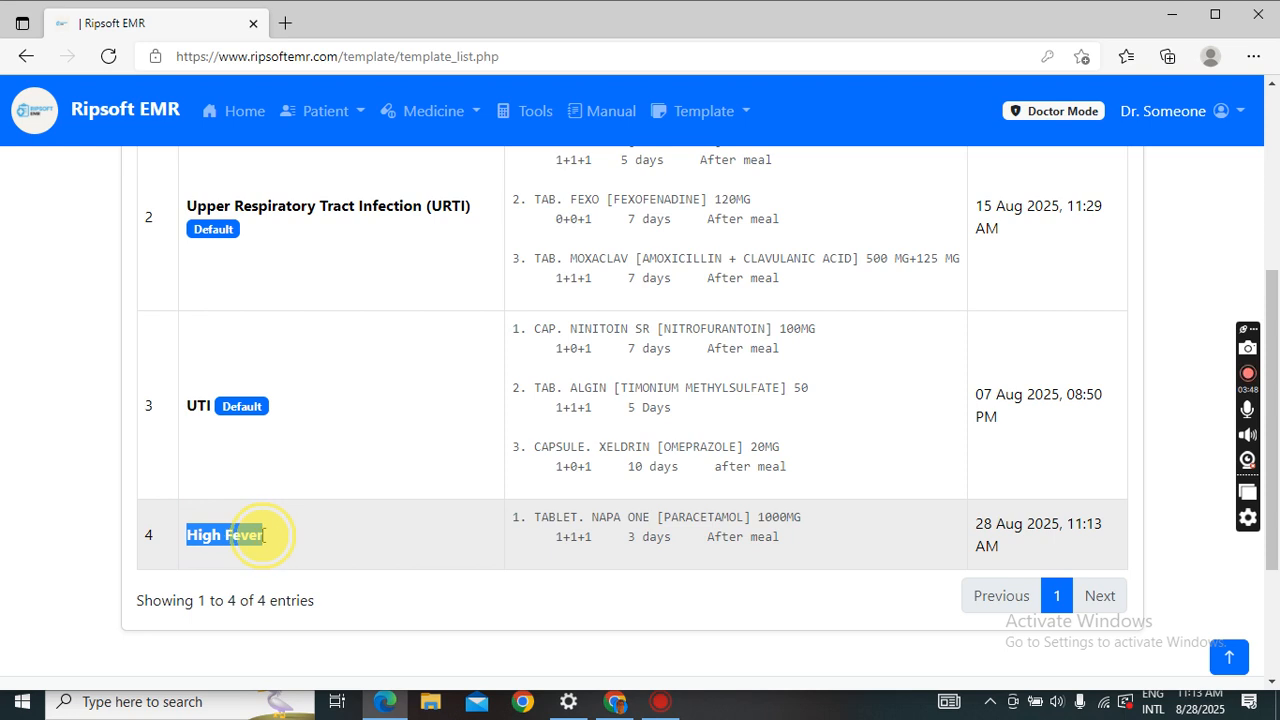
pyautogui.click(195, 541)
pyautogui.moveTo(262, 538); pyautogui.dragTo(266, 539)
pyautogui.click(265, 542)
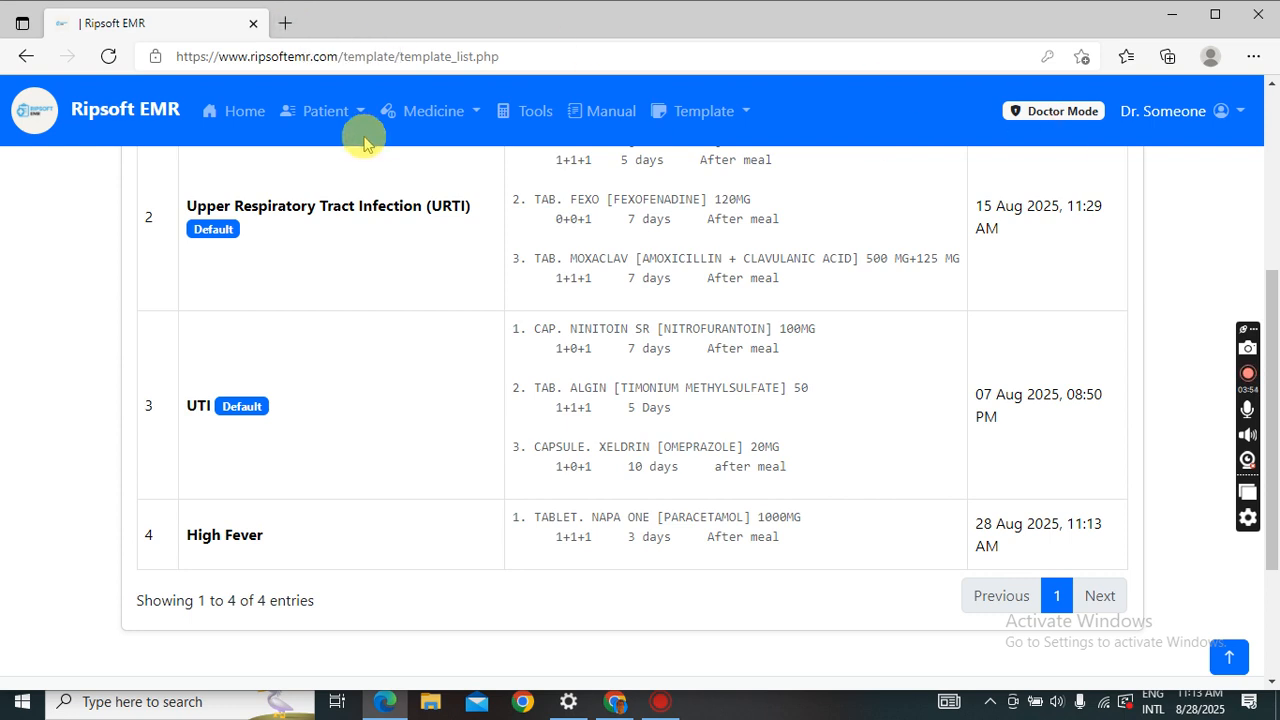
# Start a new prescription for the patient in the patient list
pyautogui.click(338, 111)
pyautogui.click(357, 195)
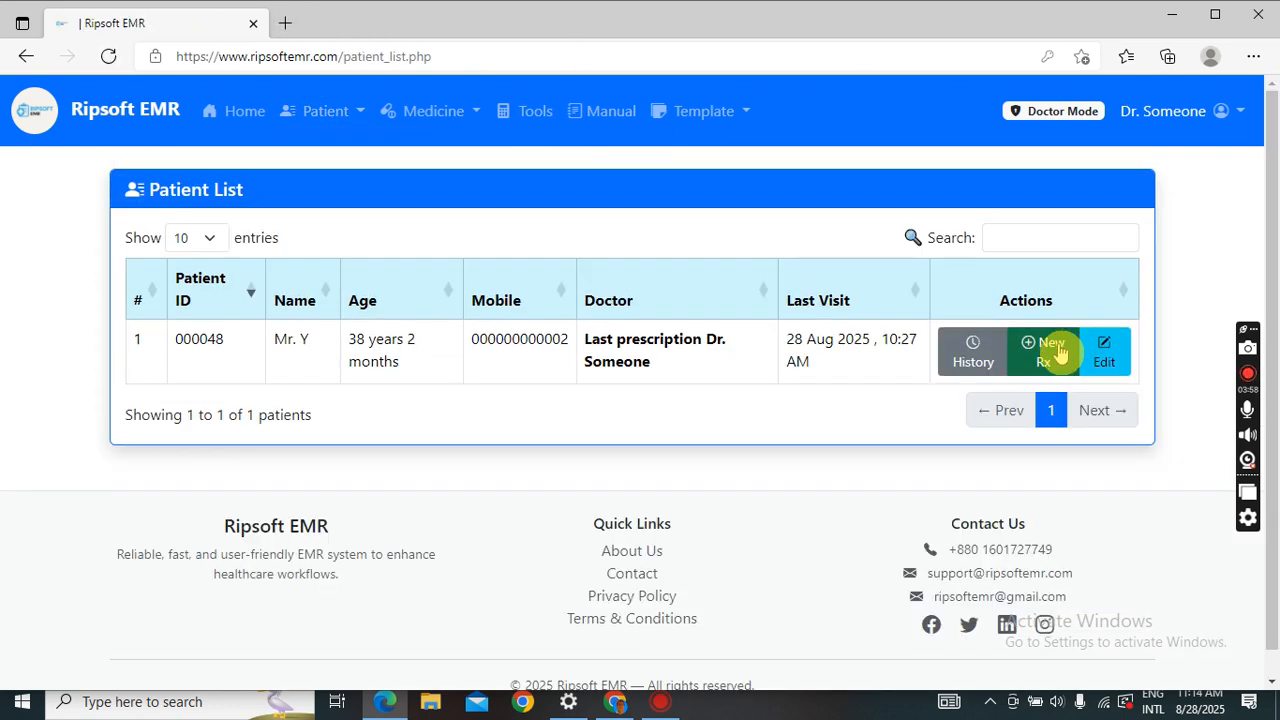
pyautogui.click(1058, 352)
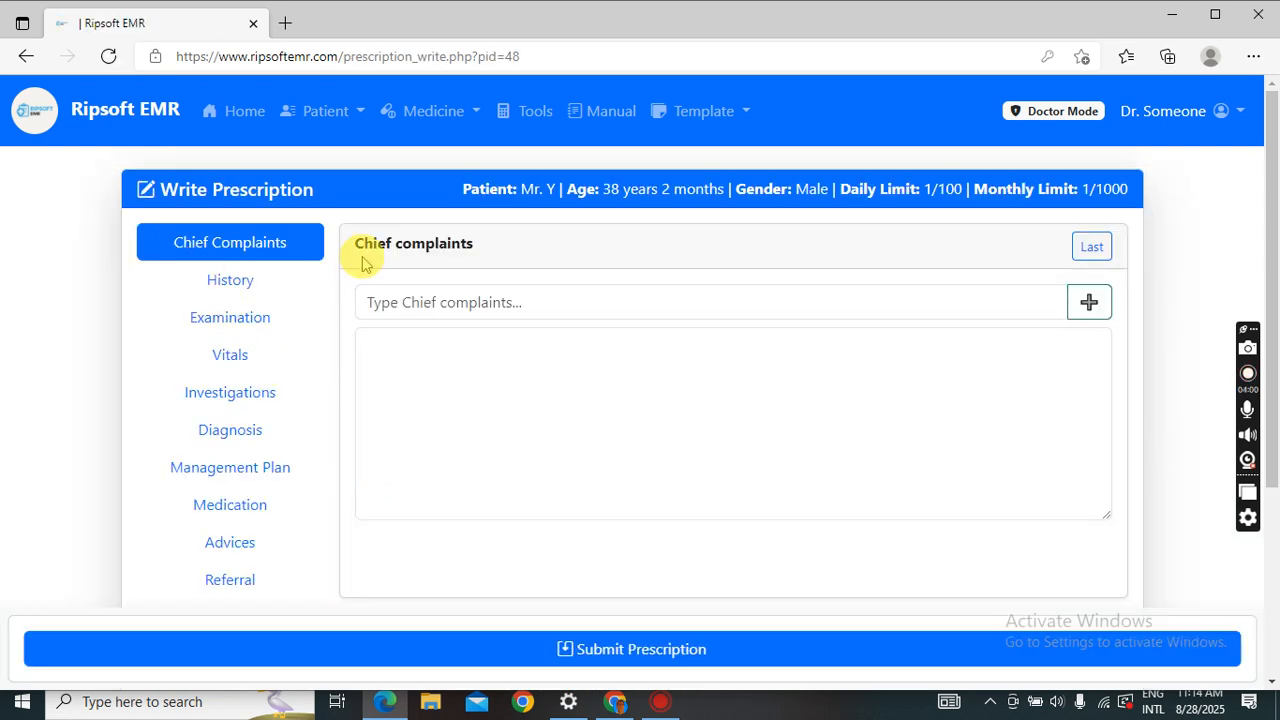
# Load the High Fever treatment template into the prescription's Medications section and return to the Chief Complaints section
pyautogui.click(232, 506)
pyautogui.click(453, 350)
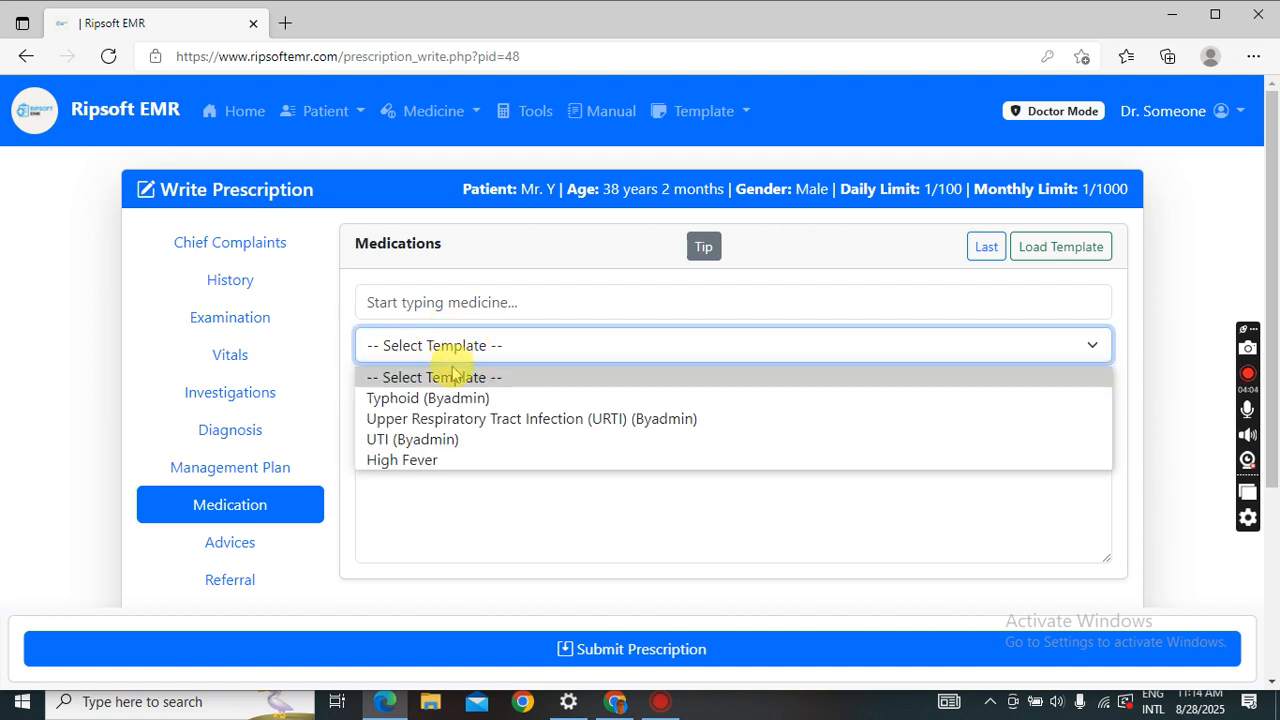
pyautogui.click(418, 460)
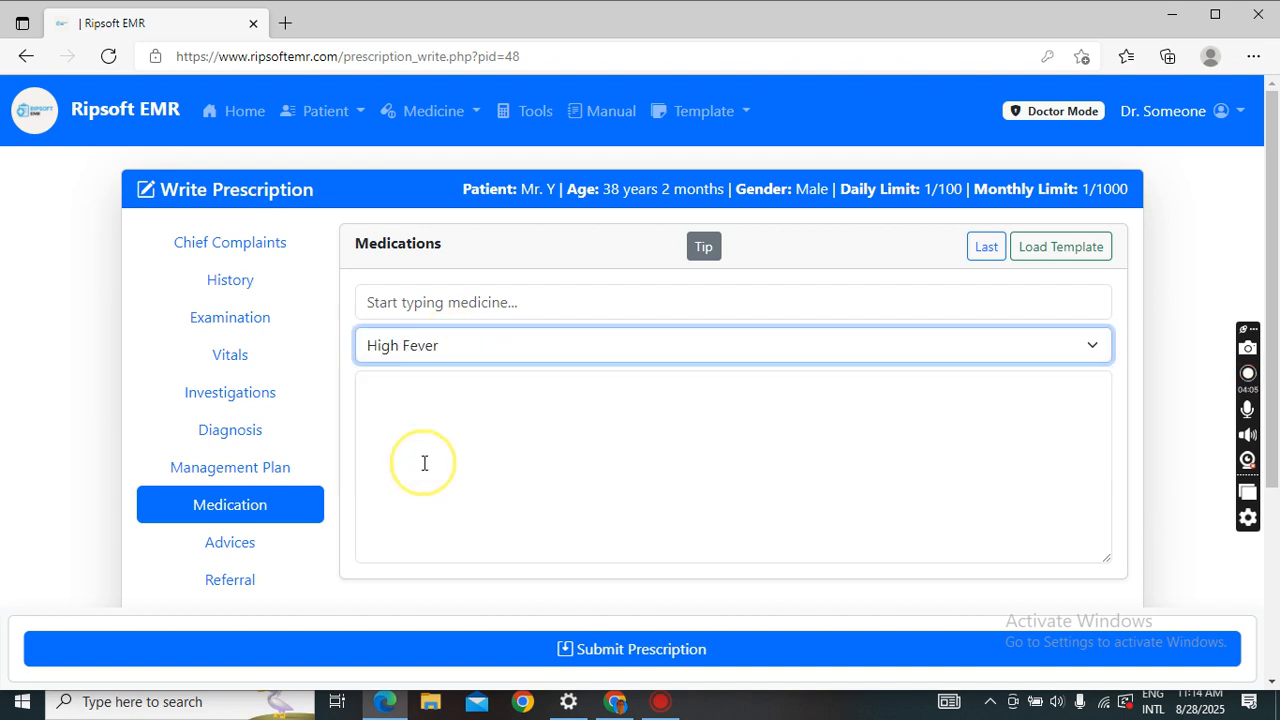
pyautogui.click(1060, 255)
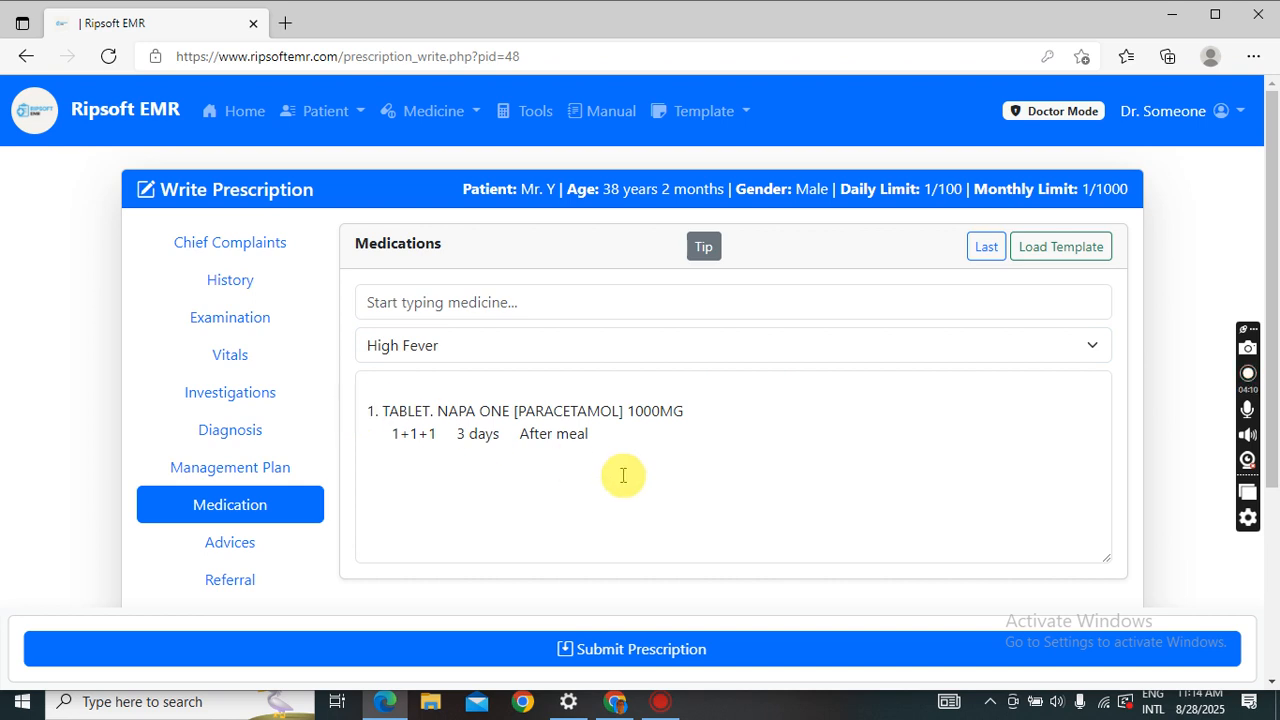
pyautogui.click(236, 252)
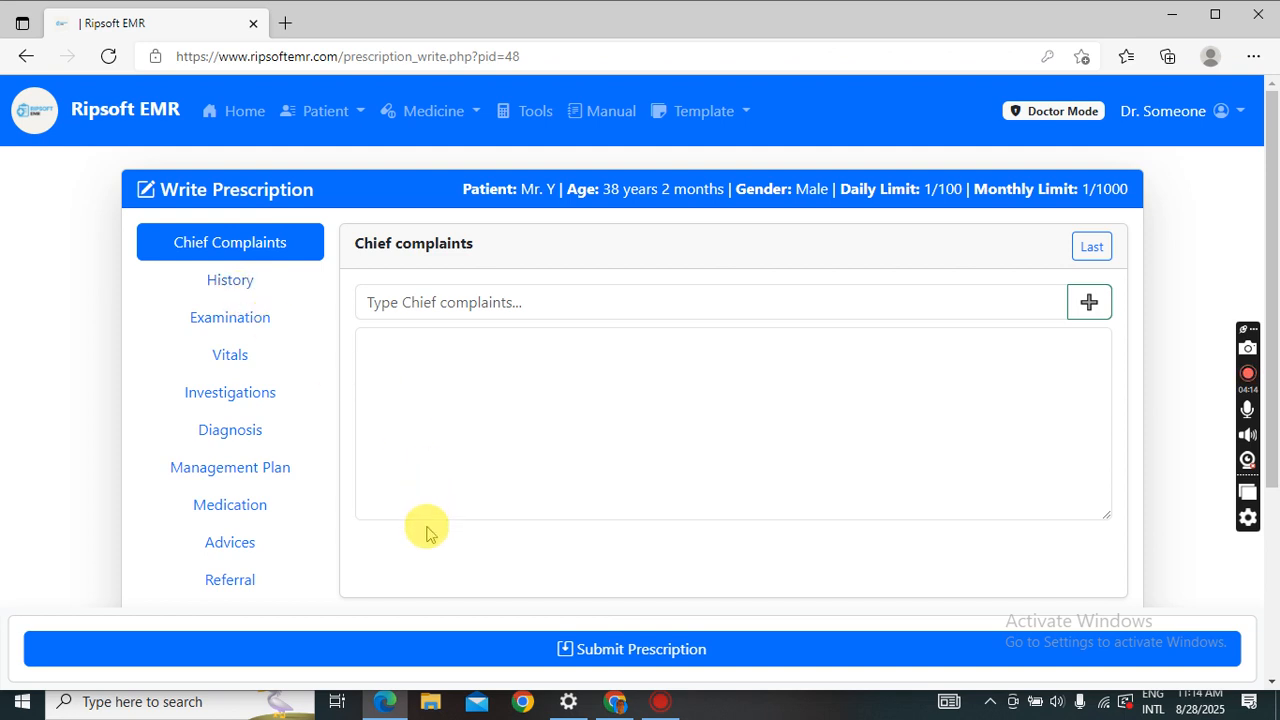